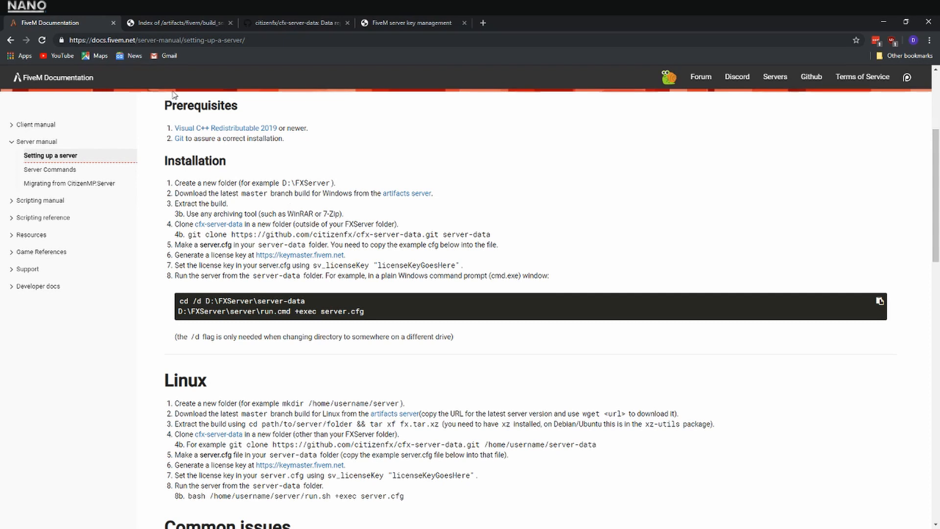
Download the cfx-server-data repository as a ZIP and copy its resources folder and .gitignore into the Youtube Server folder
left_click(298, 25)
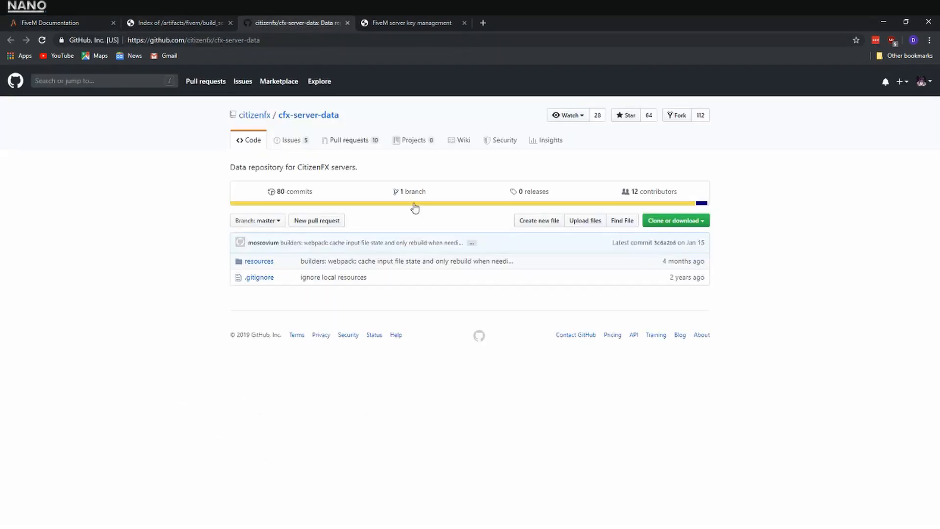
left_click(678, 223)
left_click(659, 302)
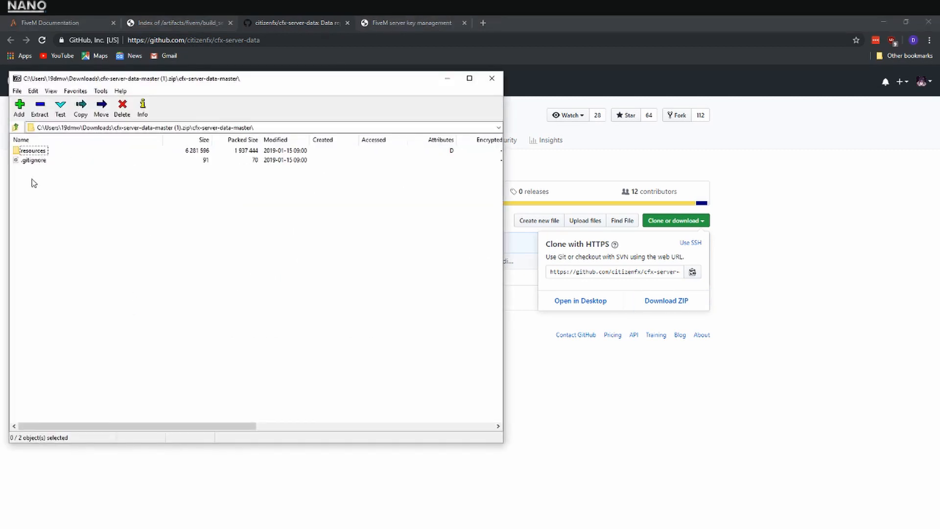
left_click_drag(34, 196, 614, 332)
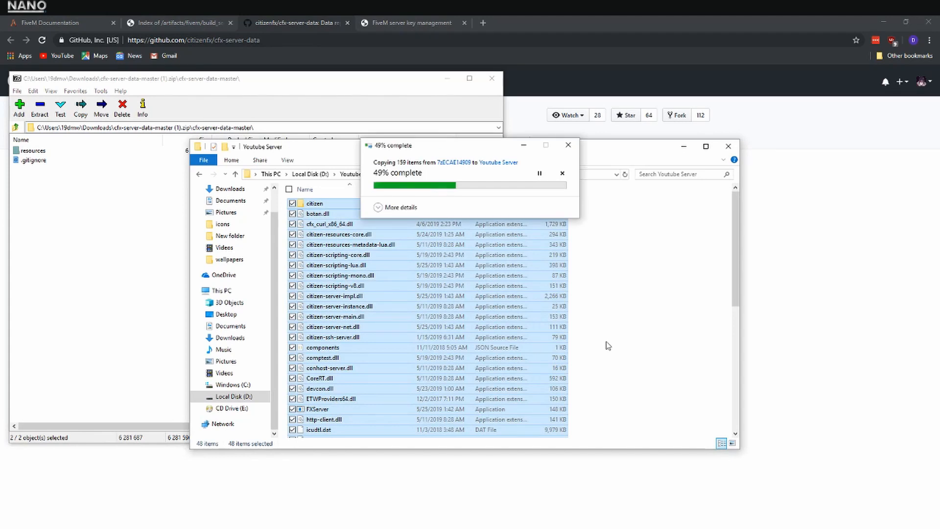
left_click(492, 79)
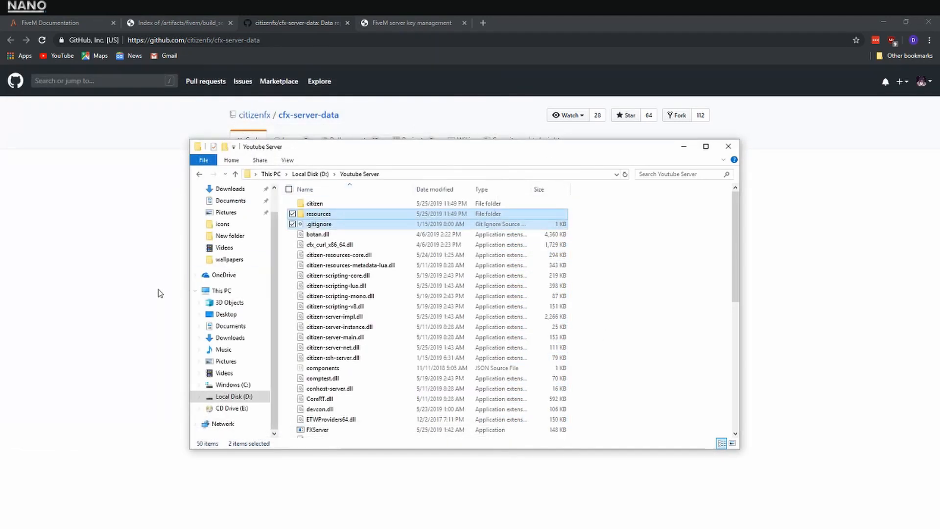
left_click(155, 292)
left_click(63, 25)
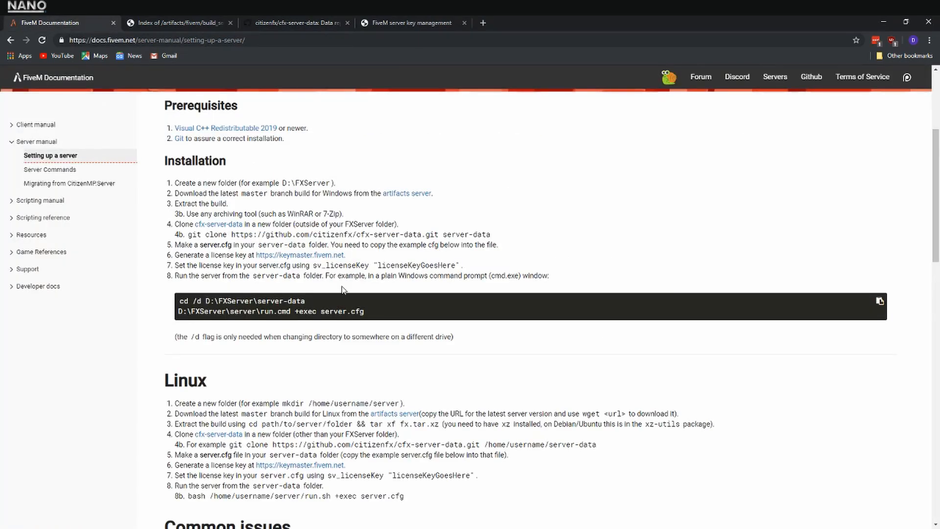
Create a new text document named server.cfg in the Youtube Server folder
key("alt+Tab")
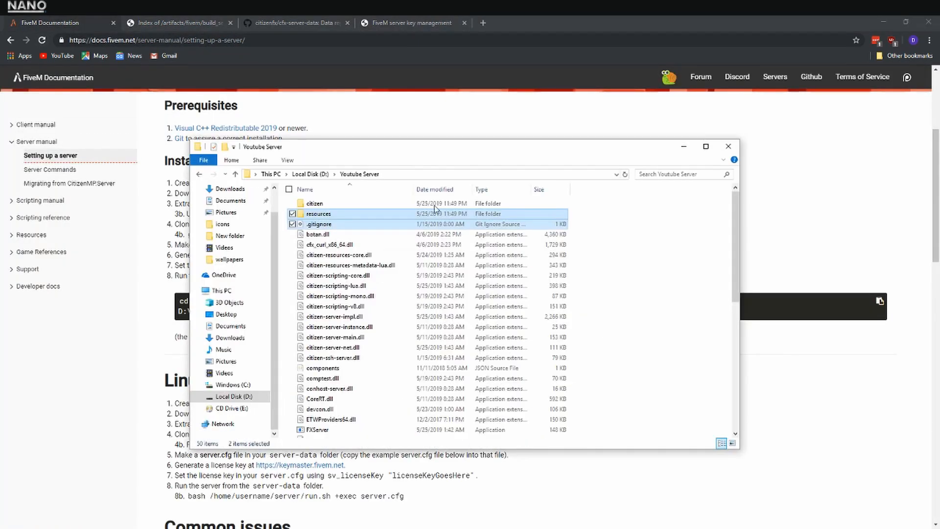
scroll(646, 318, "down", 5)
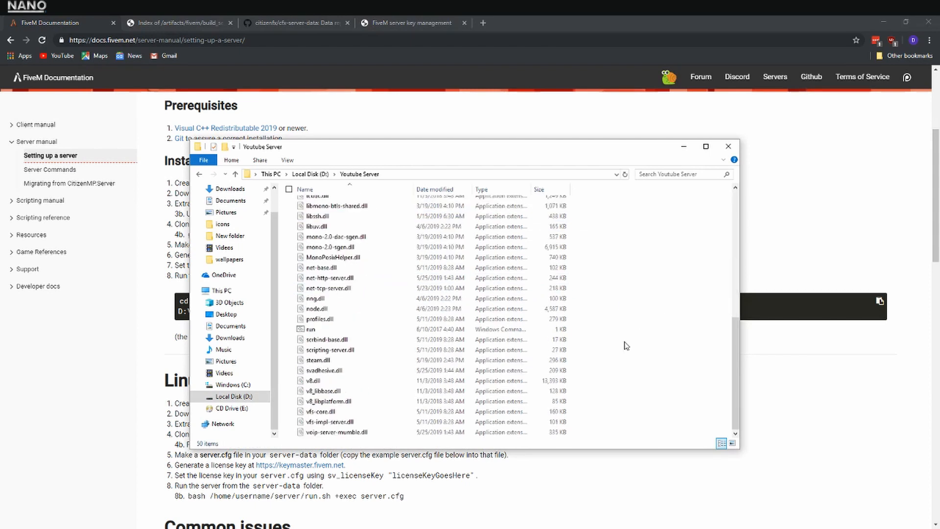
scroll(468, 357, "up", 3)
scroll(469, 356, "up", 4)
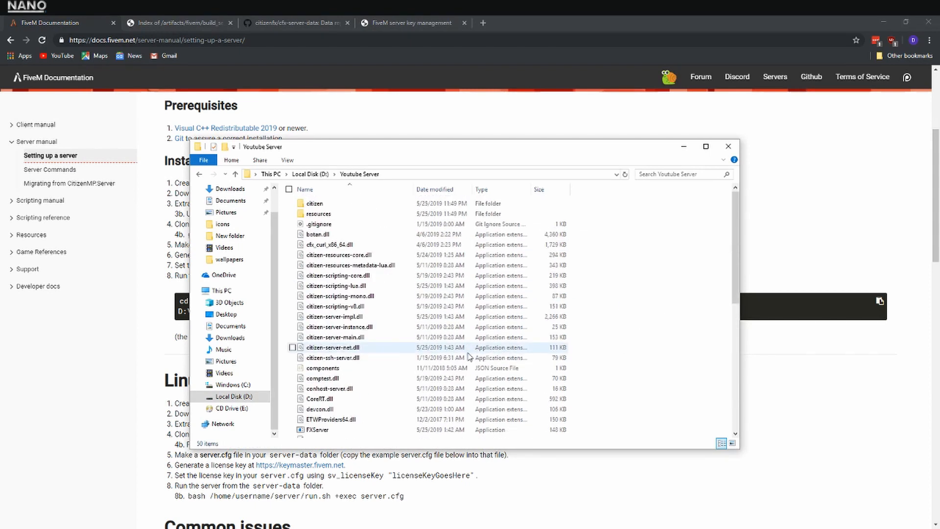
right_click(626, 329)
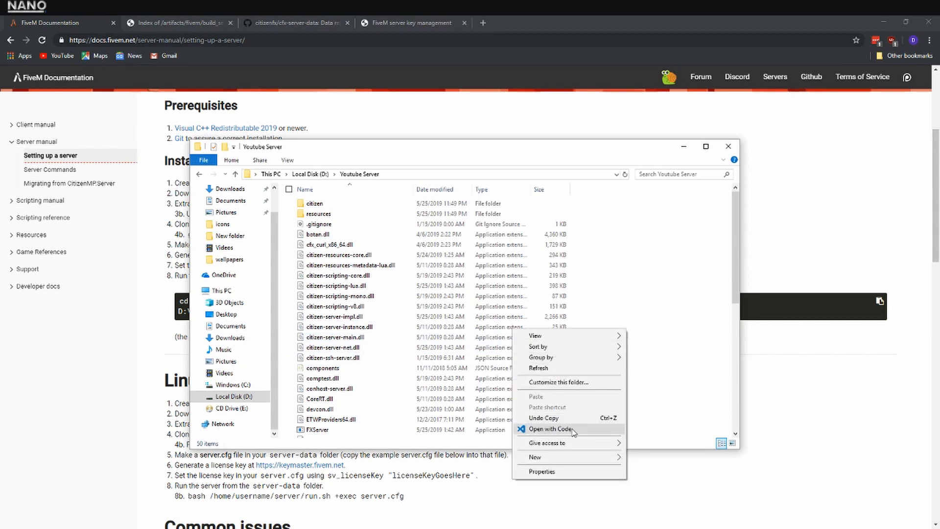
mouse_move(587, 459)
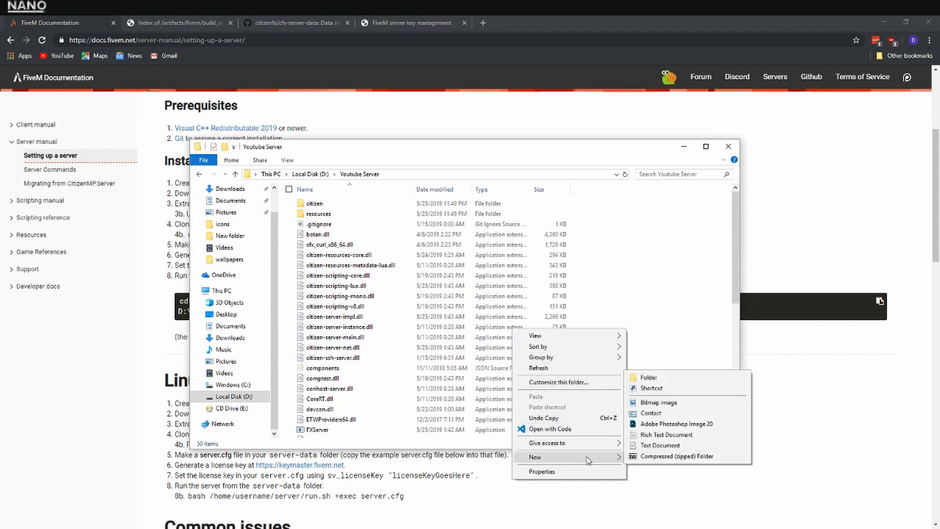
left_click(655, 447)
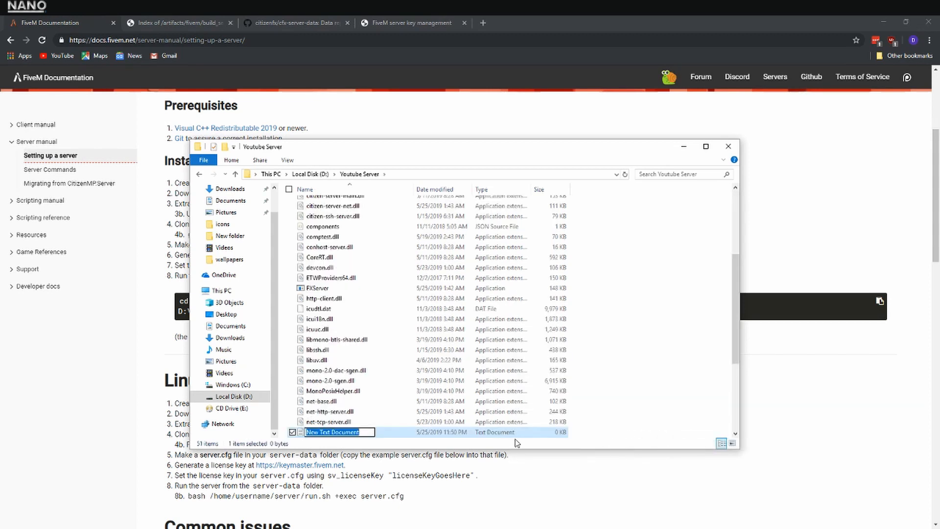
type("server.")
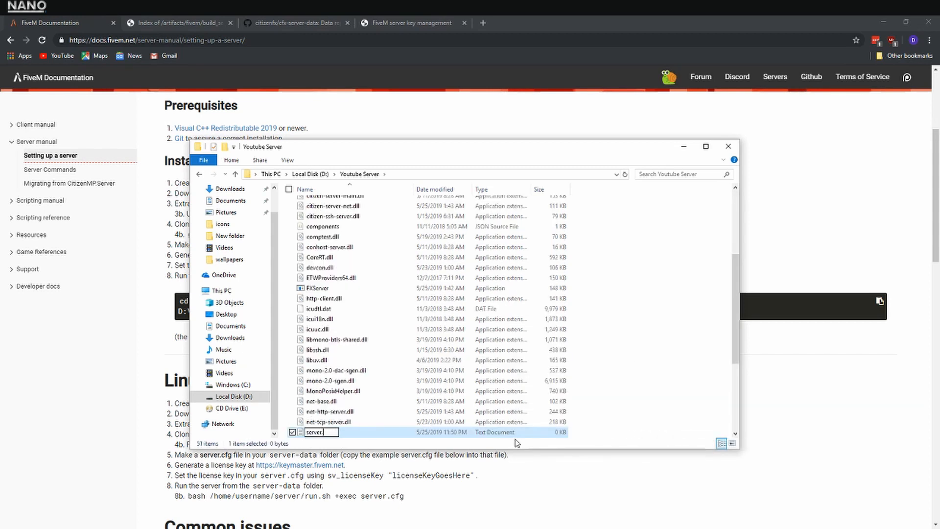
type("cfg")
key("Return")
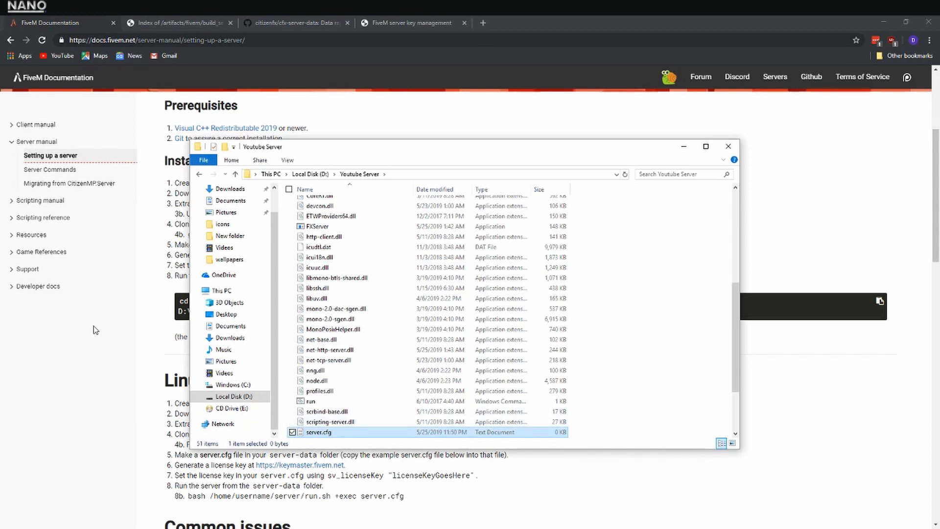
Copy the example server.cfg code from the FiveM documentation and paste it into the empty server.cfg text document
left_click(100, 393)
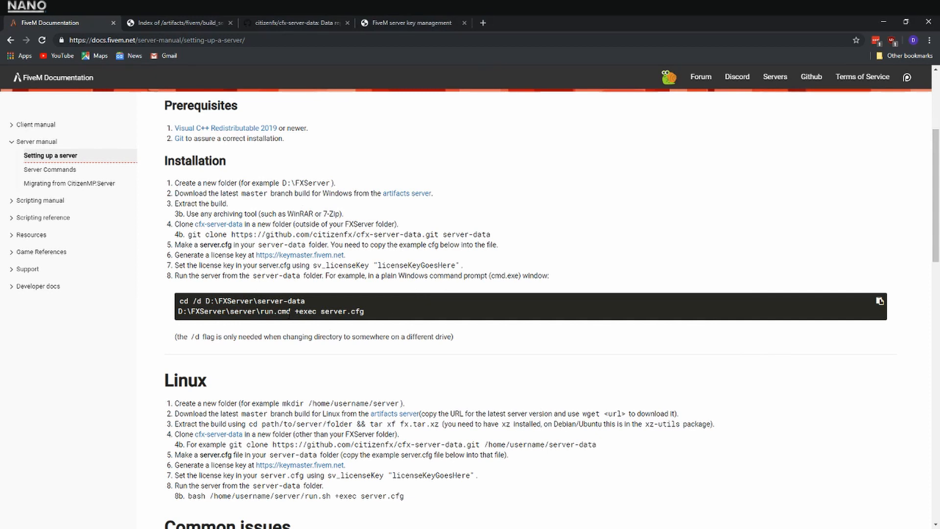
scroll(303, 301, "down", 18)
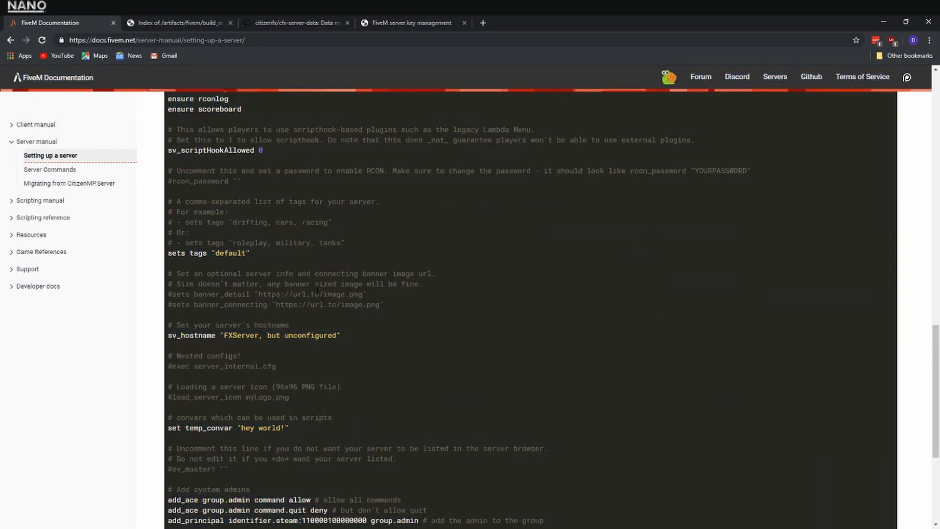
scroll(208, 235, "up", 5)
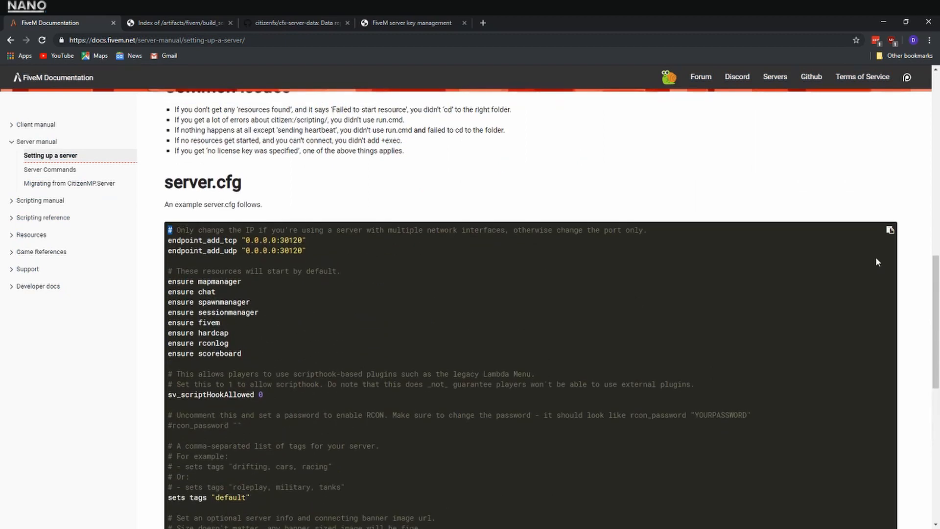
key("alt+Tab")
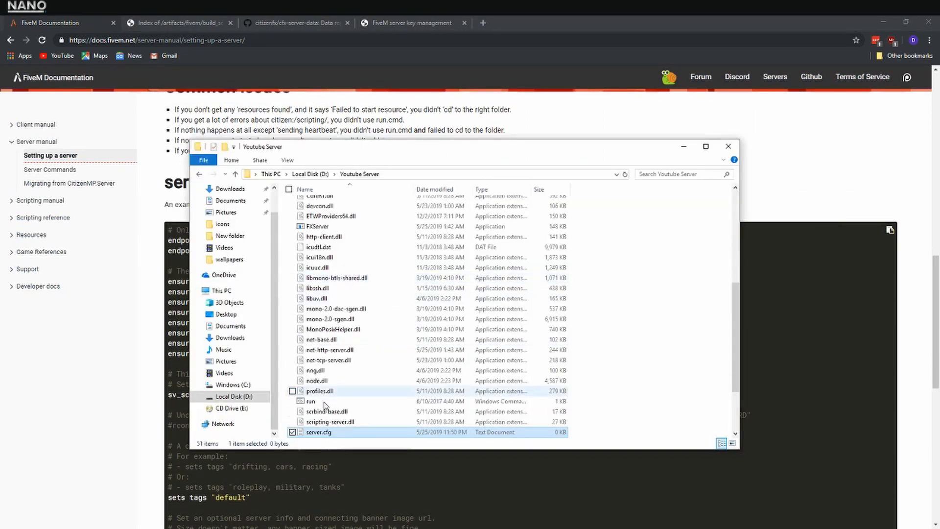
double_click(319, 433)
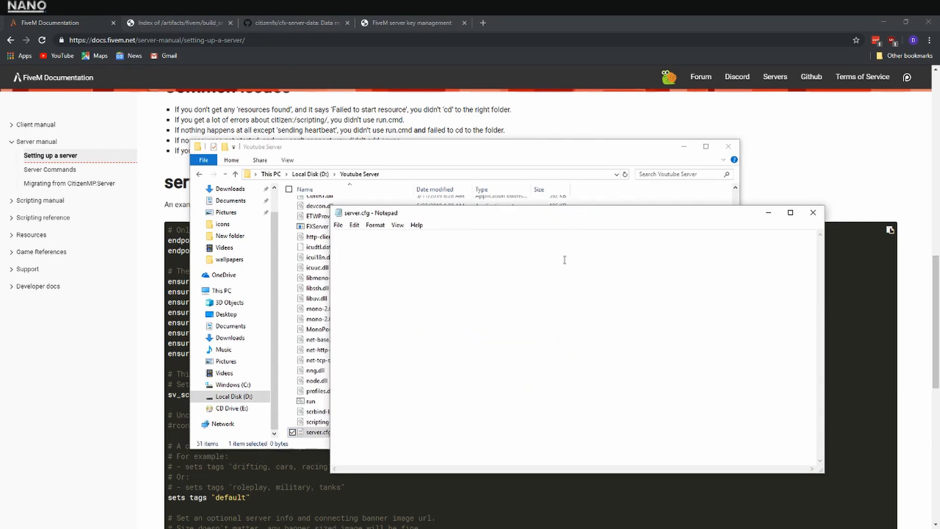
key("ctrl+v")
Try to save the document as server.cfg with the type All Files, declining to replace the existing text file
left_click(338, 225)
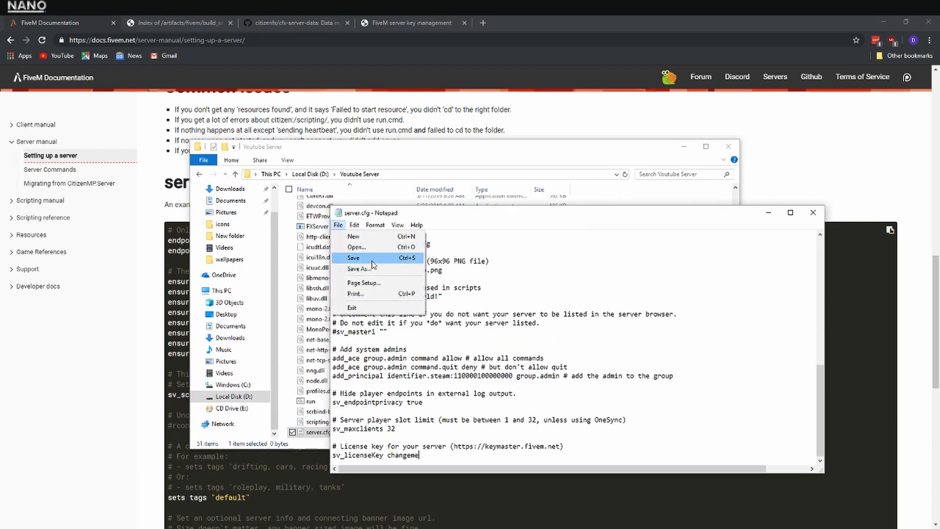
left_click(412, 279)
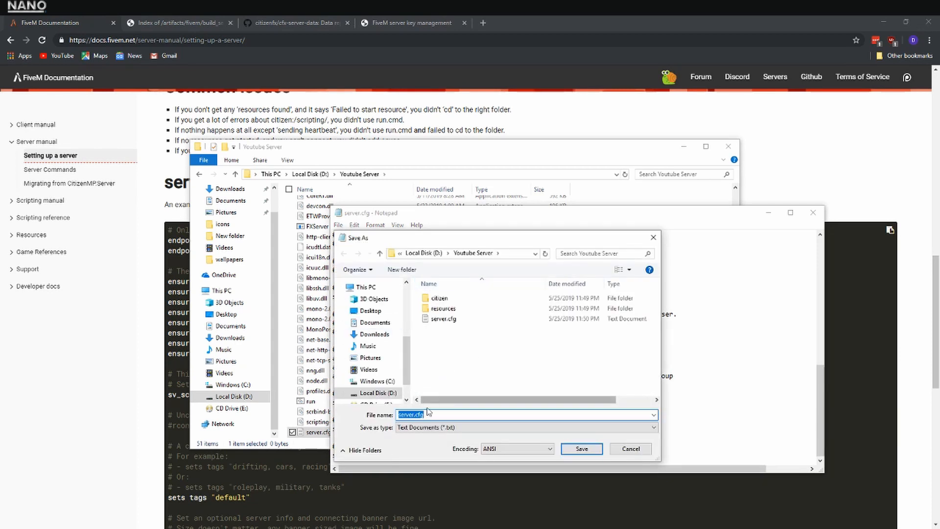
left_click(429, 414)
left_click(433, 428)
left_click(409, 442)
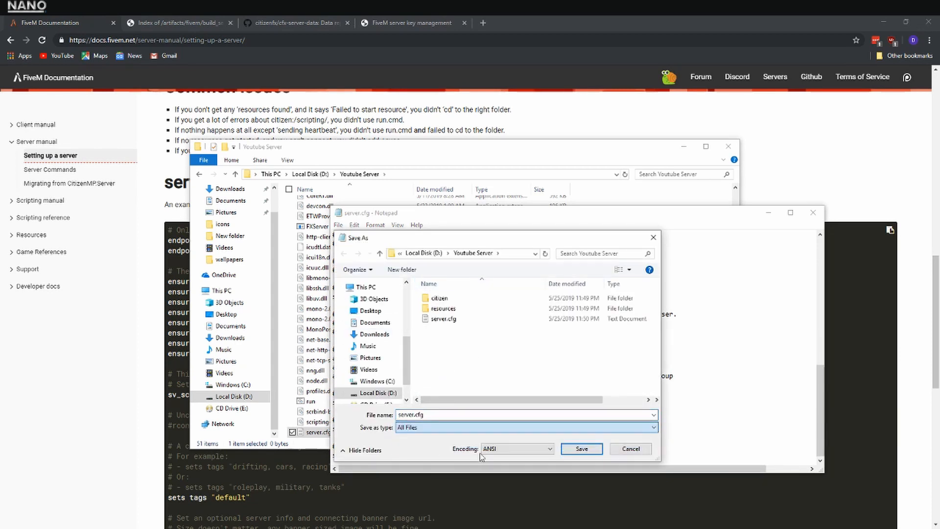
left_click(582, 449)
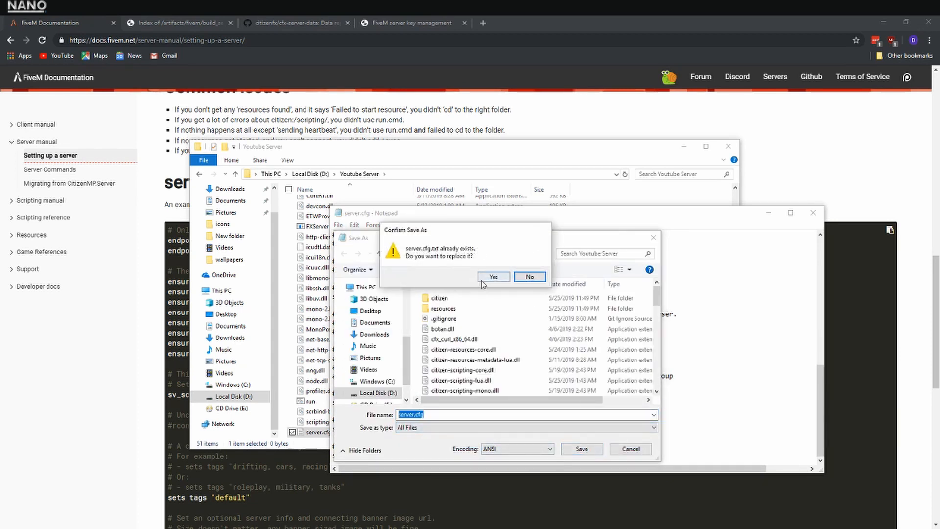
left_click(529, 277)
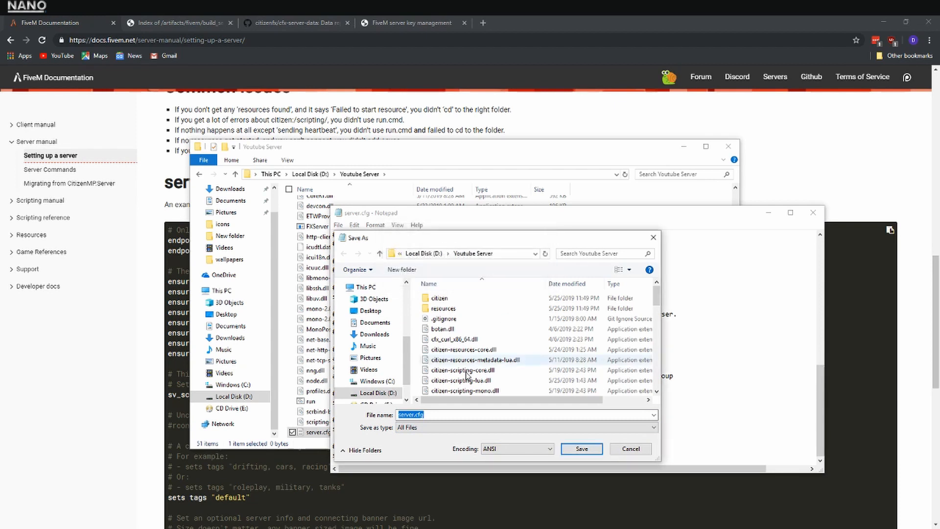
Re-enter the cfg extension in the file name, save the configuration as server.cfg, and close Notepad
left_click(447, 416)
key("BackSpace")
key("BackSpace")
key("BackSpace")
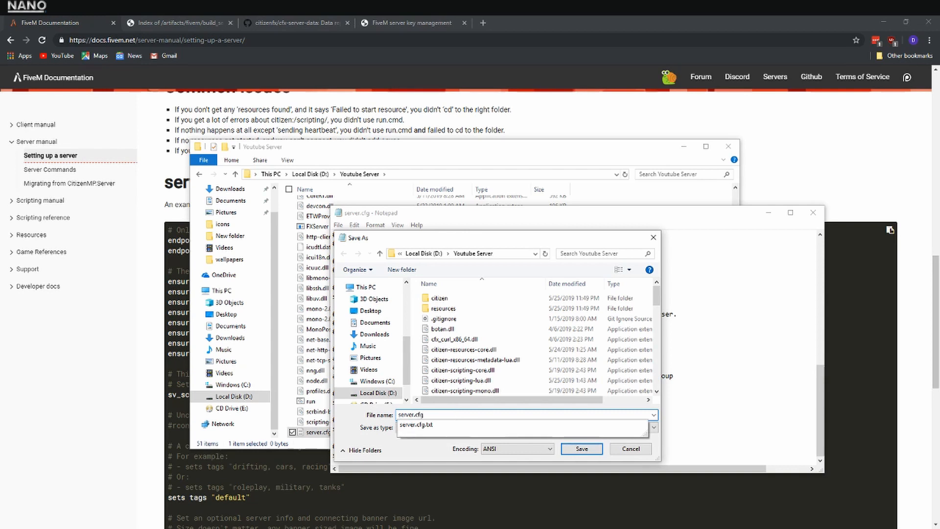
type("cfg")
key("Return")
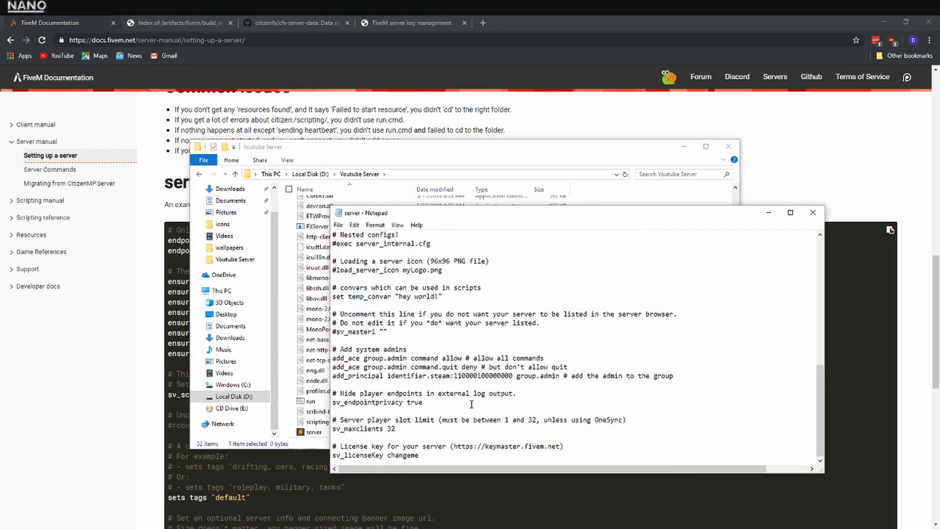
left_click(812, 212)
scroll(337, 346, "down", 1)
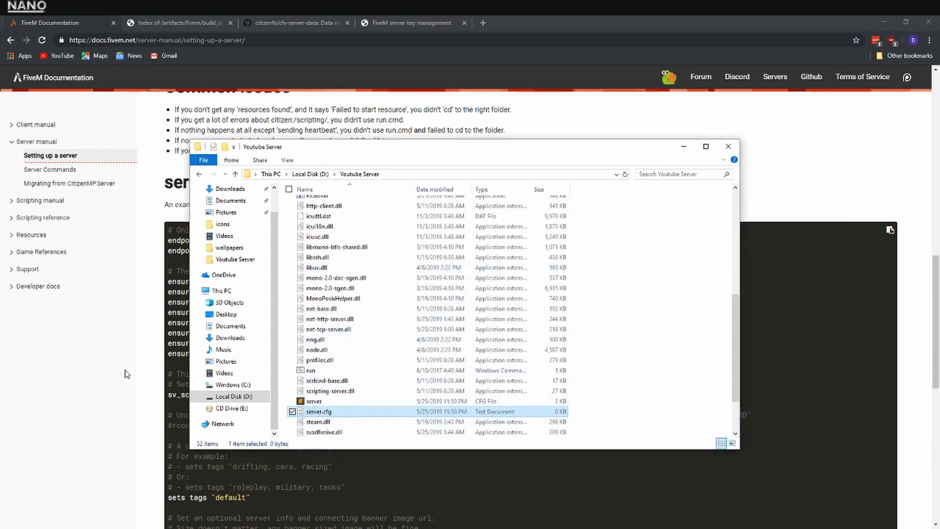
Start a new key registration on the FiveM keymaster site and label it Youtube Server
left_click(120, 389)
scroll(398, 310, "up", 6)
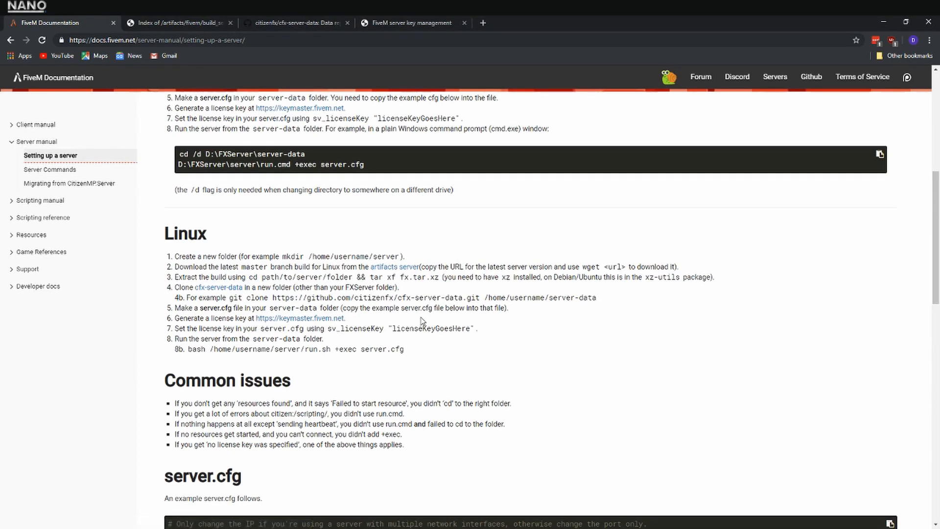
left_click(416, 24)
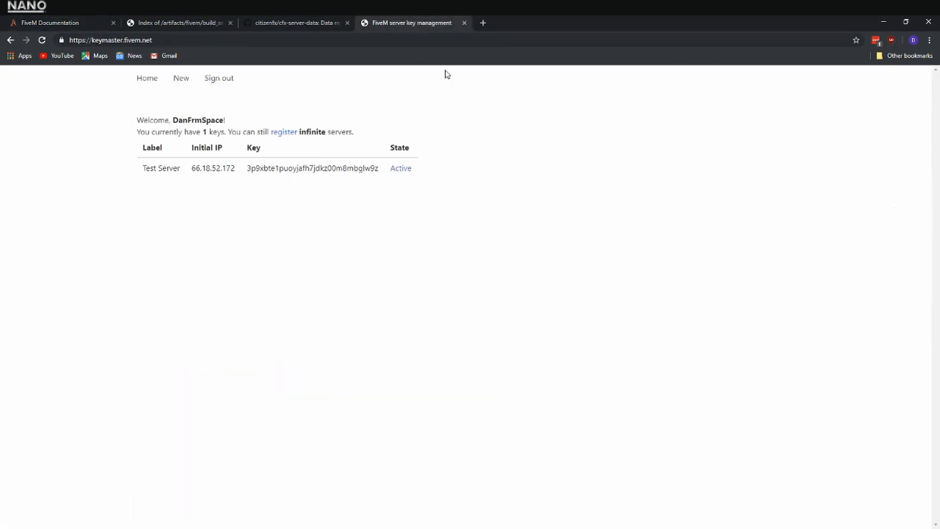
left_click(183, 81)
left_click(171, 135)
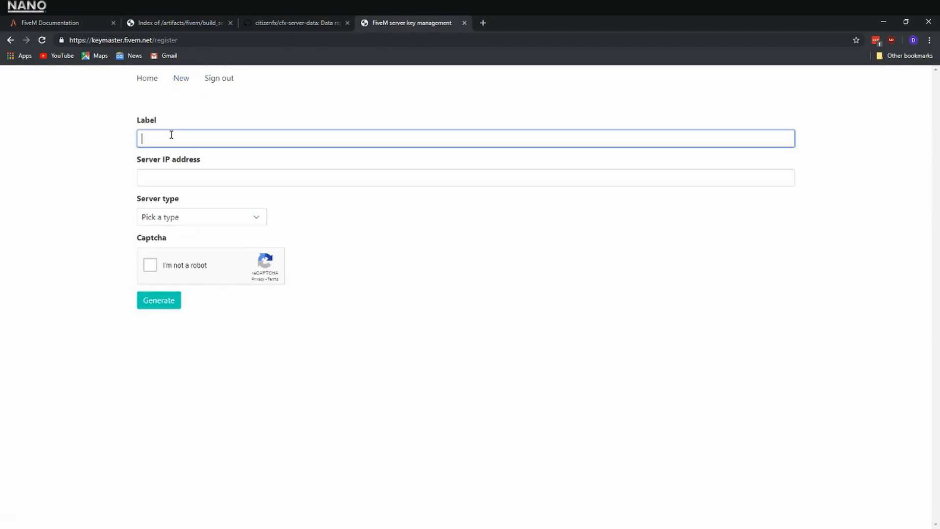
type("Youtube Server")
Set the server IP address to 120.0.01 and the server type to Home hosted
key("Tab")
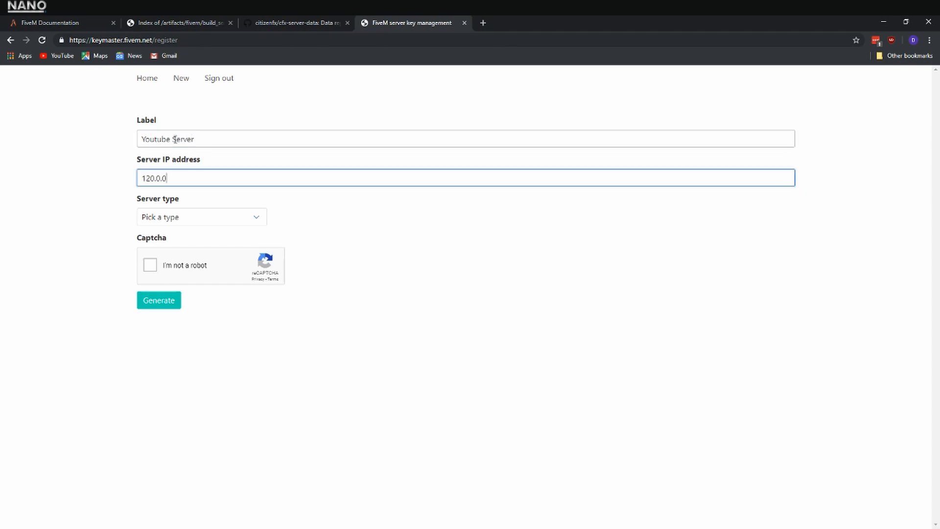
key("Tab")
key("s")
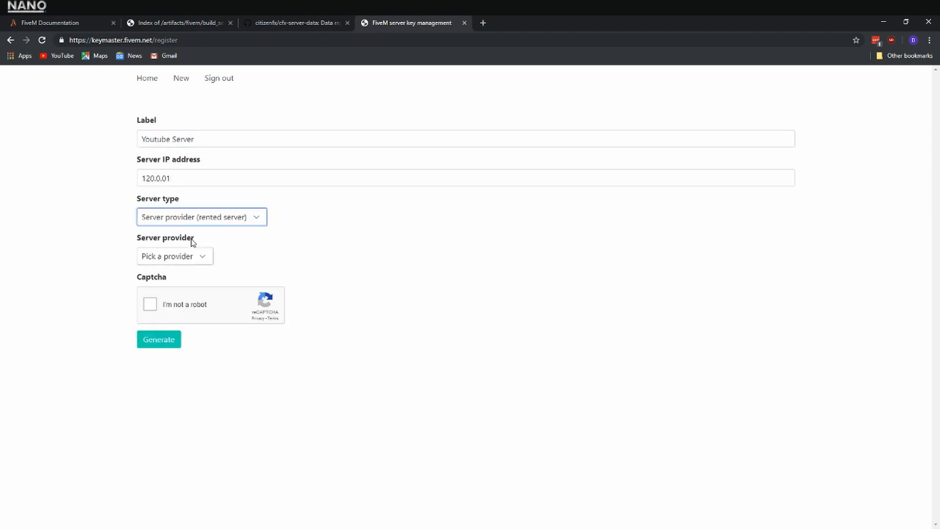
left_click(197, 223)
left_click(175, 242)
Complete the captcha by selecting the bicycle images and try to generate the license key
left_click(152, 263)
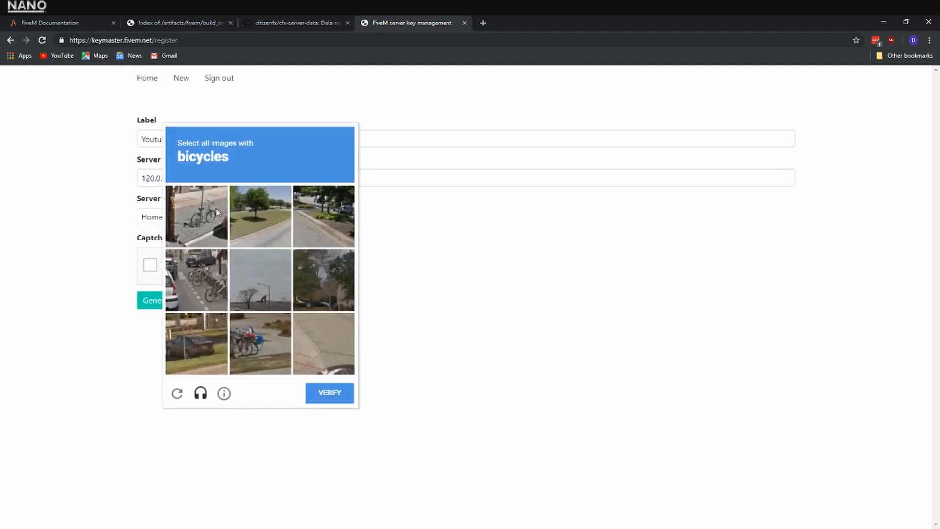
left_click(216, 208)
left_click(203, 267)
left_click(270, 360)
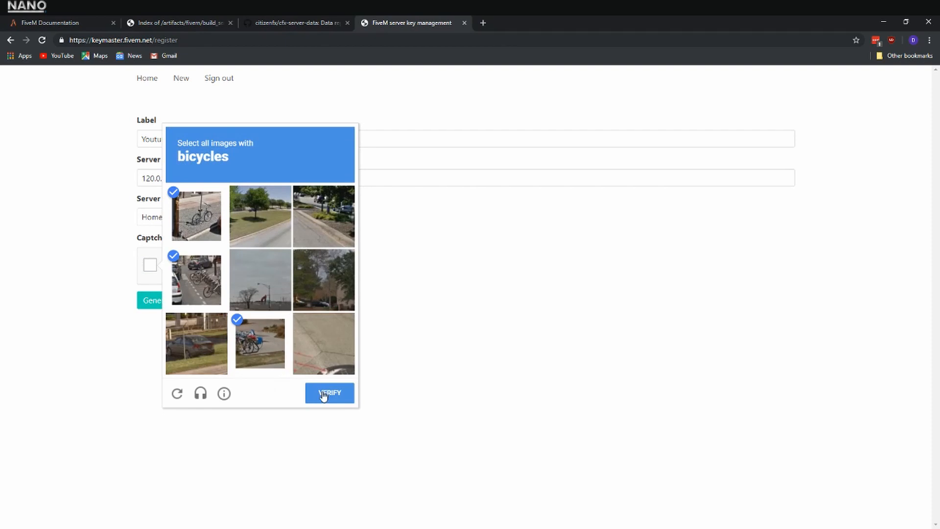
left_click(323, 392)
left_click(147, 309)
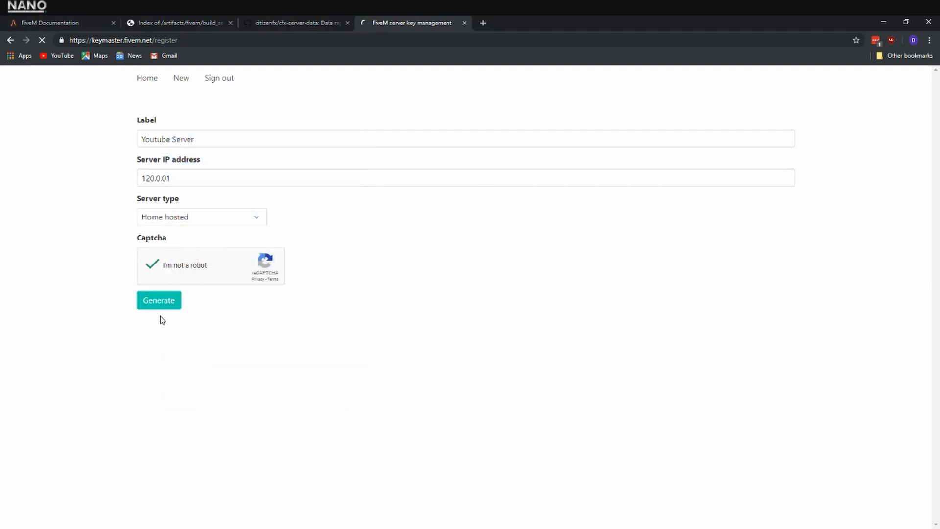
Replace the server IP address in the key registration form with 192.25.32.12
triple_click(200, 176)
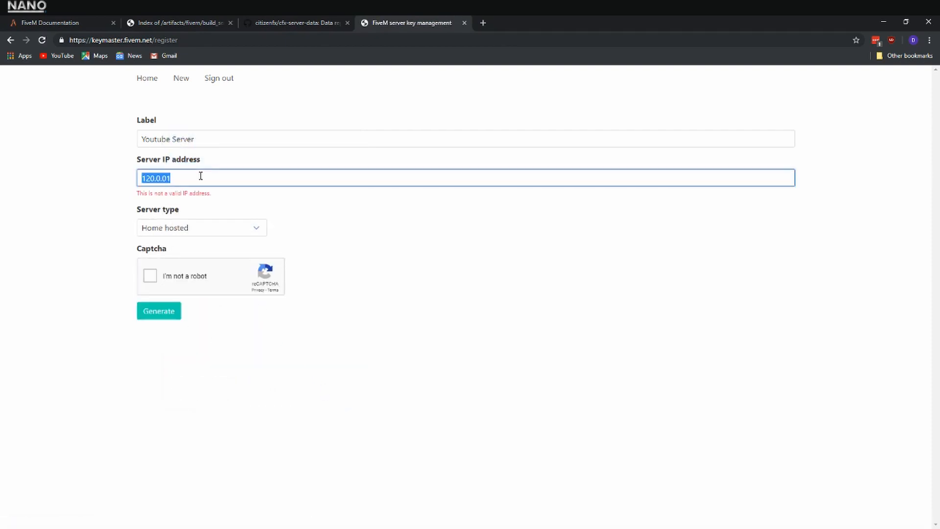
type("192.25.")
key("Return")
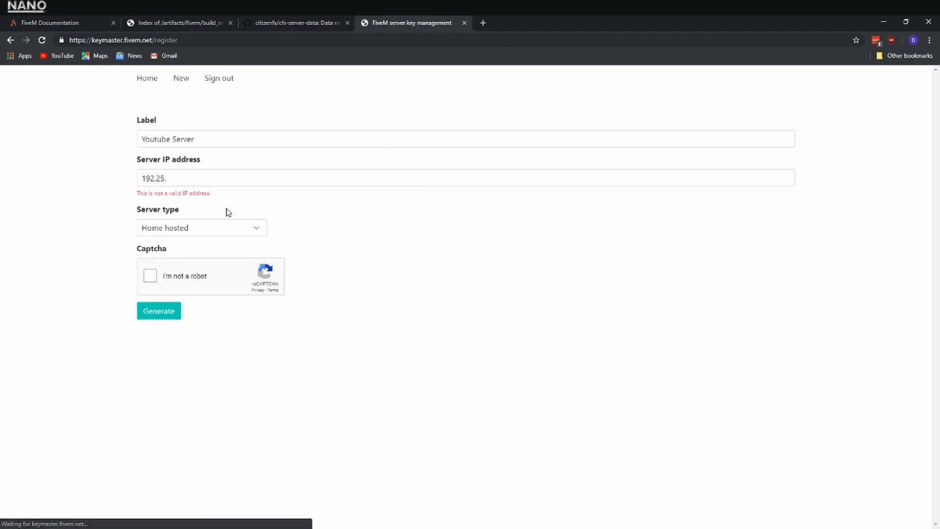
left_click(213, 171)
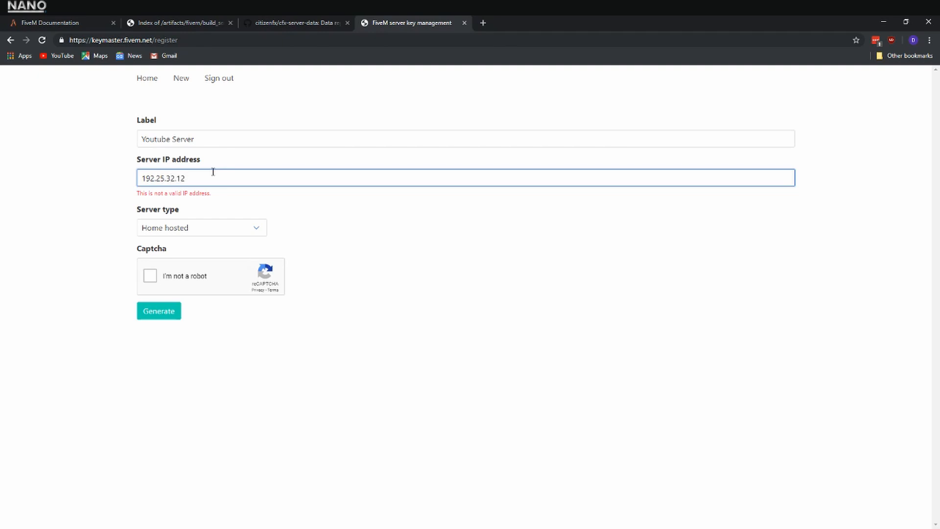
Complete the captcha by selecting the store front images and generate the license key
left_click(151, 275)
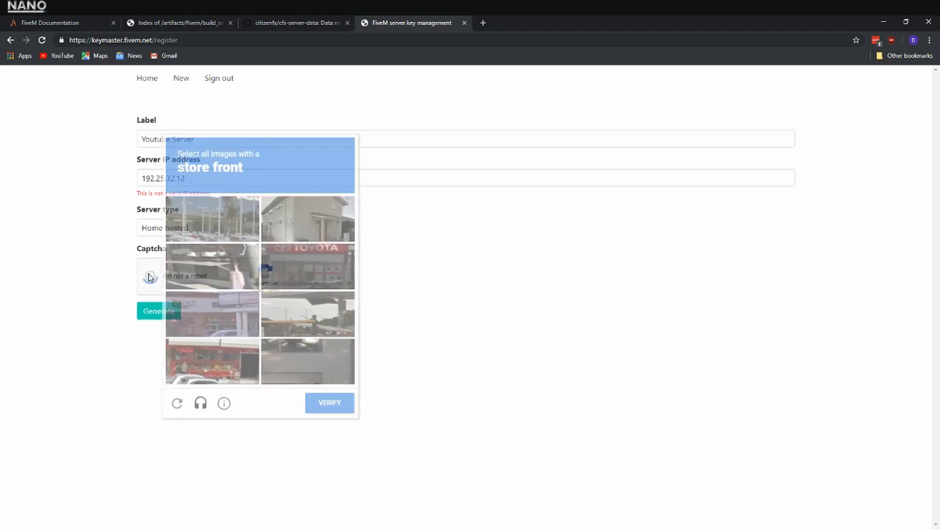
left_click(316, 270)
left_click(223, 316)
left_click(217, 355)
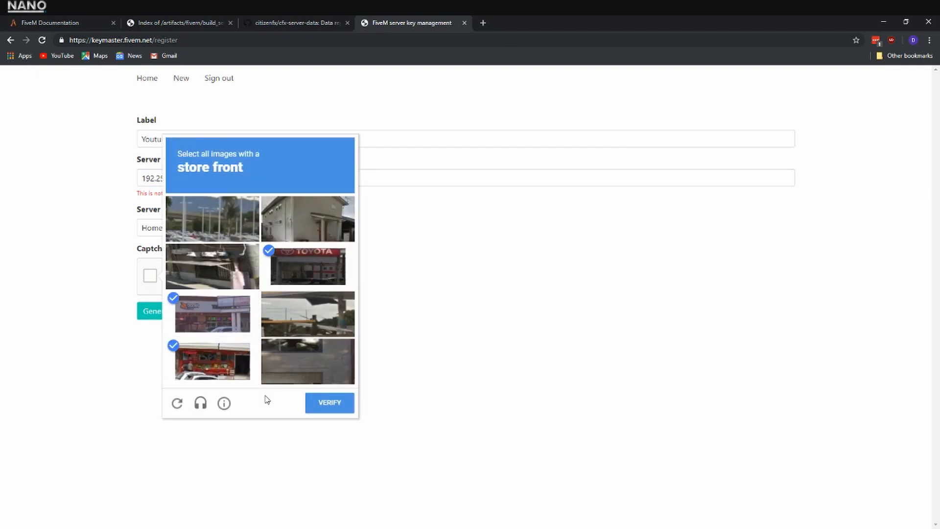
left_click(330, 402)
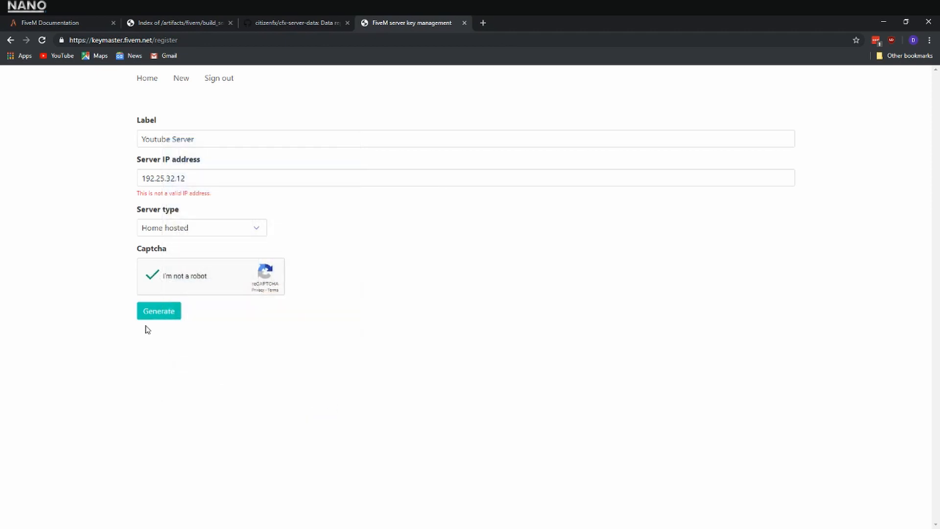
left_click(159, 312)
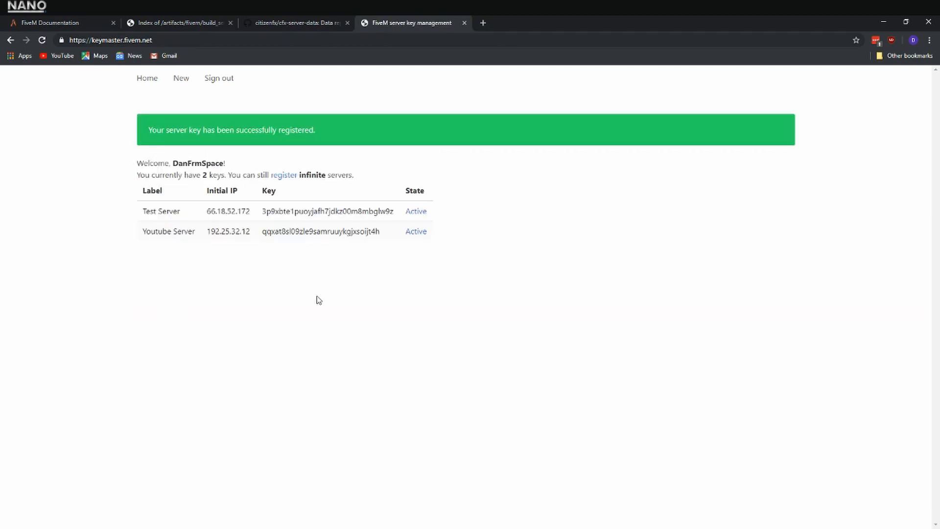
Deactivate the Youtube Server key in the key list
left_click(415, 232)
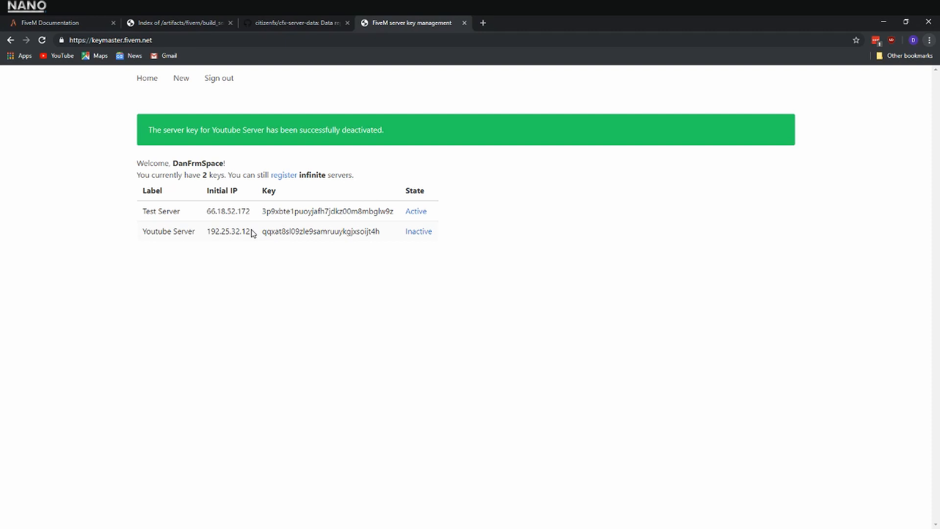
Switch to the Youtube Server folder and open the server CFG file in Visual Studio Code
key("alt+Tab")
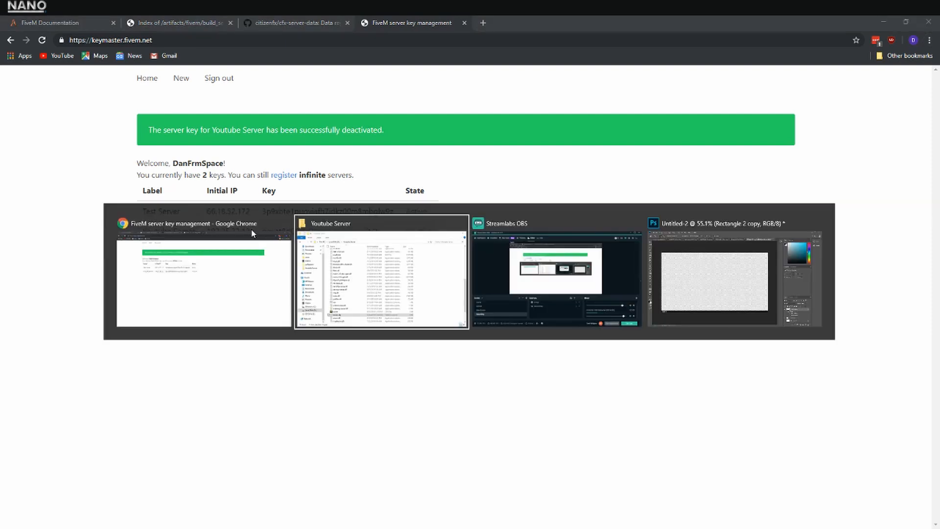
left_click(318, 402)
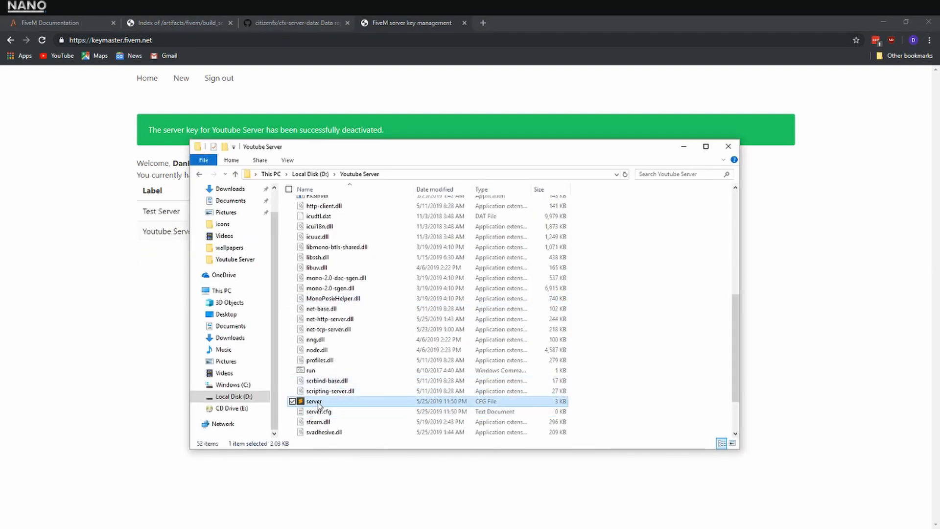
right_click(318, 405)
left_click(241, 204)
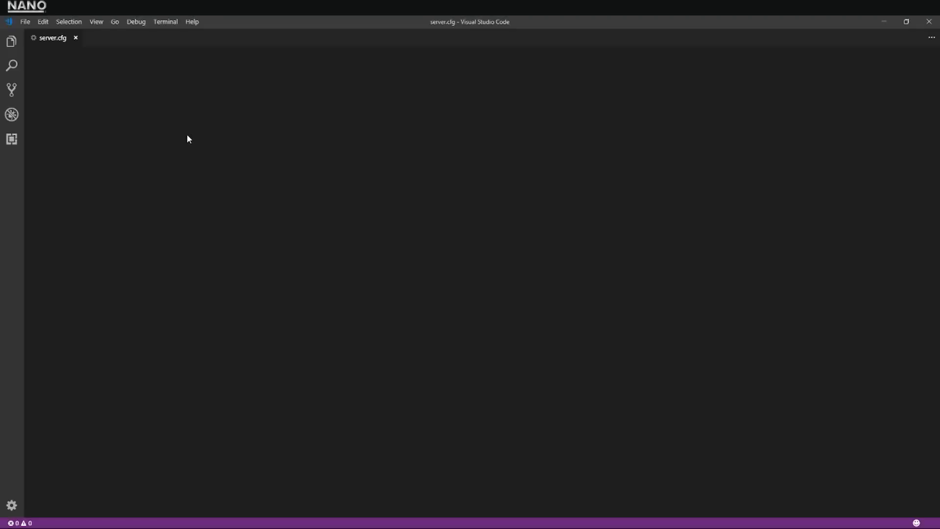
left_click(212, 145)
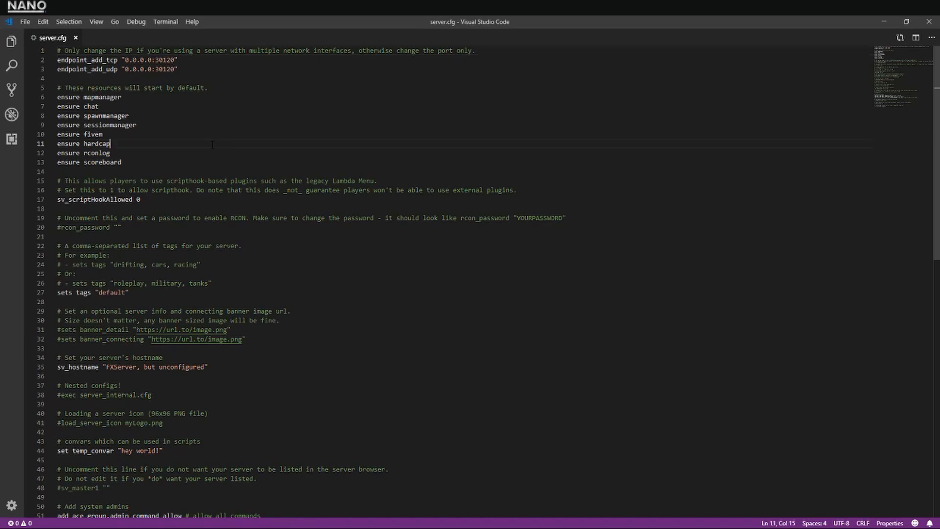
Select the changeme placeholder after sv_licenseKey on the last line of server.cfg
scroll(317, 230, "down", 9)
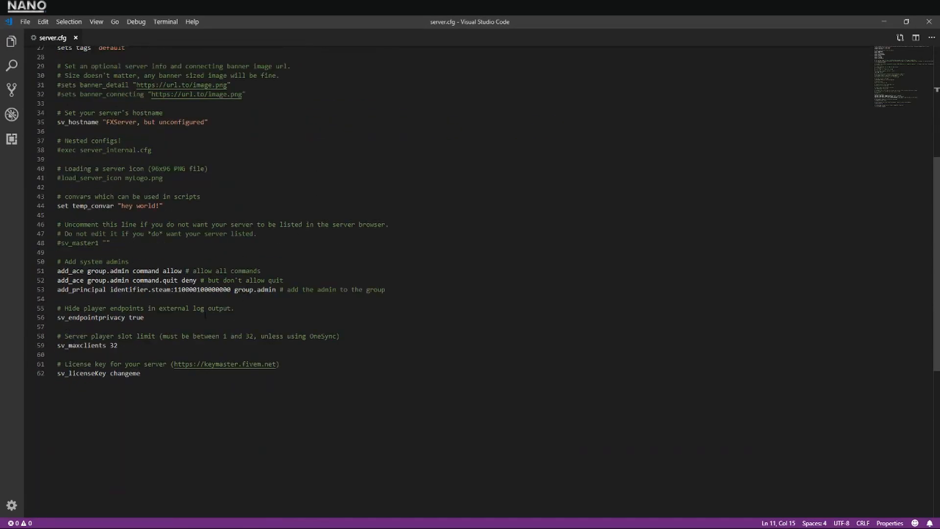
left_click_drag(150, 375, 117, 373)
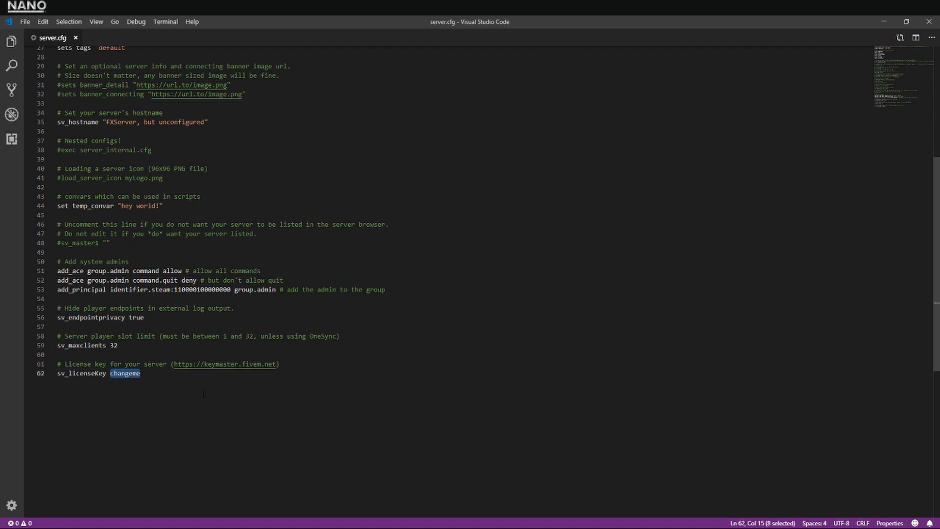
scroll(204, 394, "up", 5)
scroll(216, 391, "down", 16)
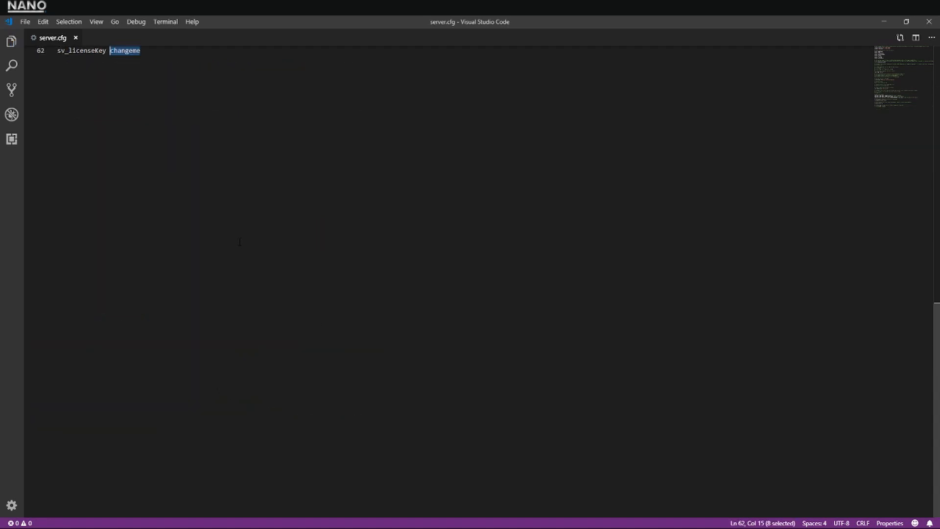
scroll(240, 242, "up", 6)
Switch to the keymaster page in Chrome, copy the Youtube Server license key, and reactivate that key
key("alt+Tab")
key("alt+Tab")
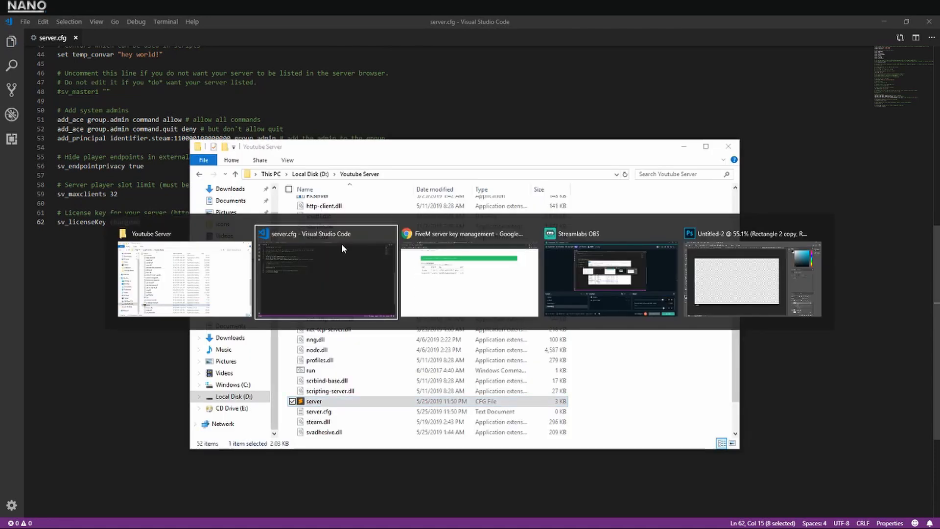
key("alt+Tab")
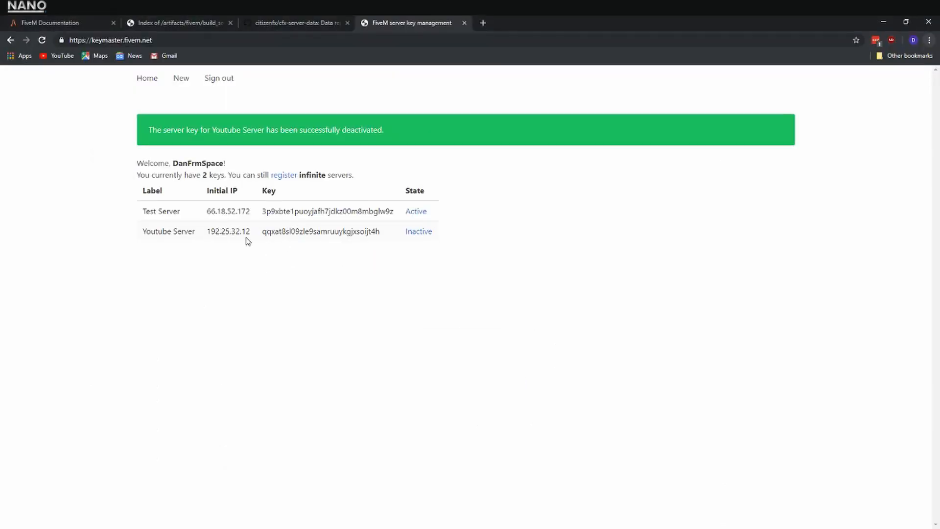
left_click_drag(262, 233, 379, 236)
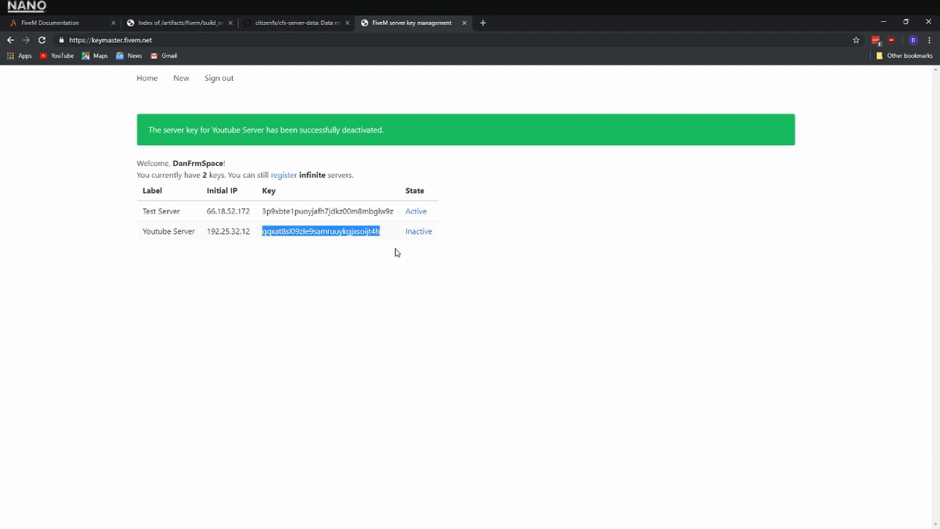
left_click(425, 235)
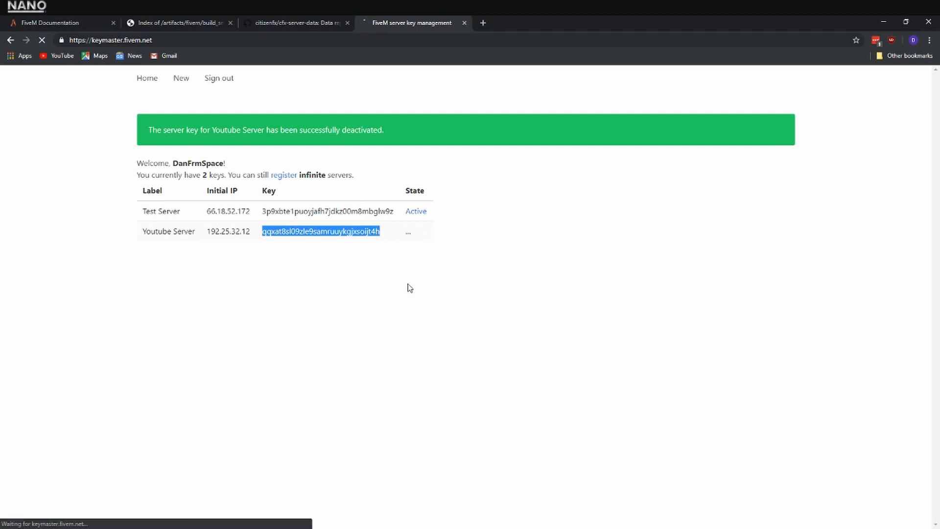
Return to server.cfg in Visual Studio Code, replace the changeme placeholder with the copied license key, and save the file
key("alt+Tab")
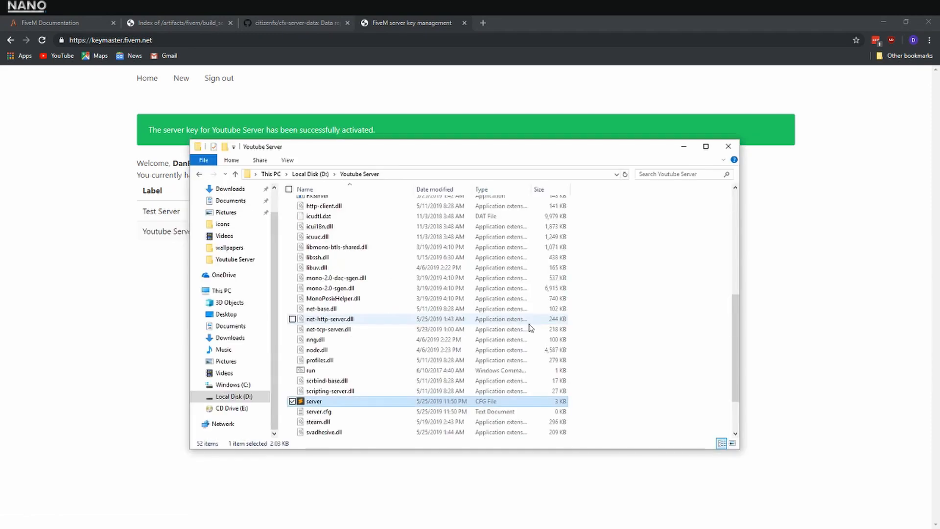
key("alt+Tab")
key("alt+Tab")
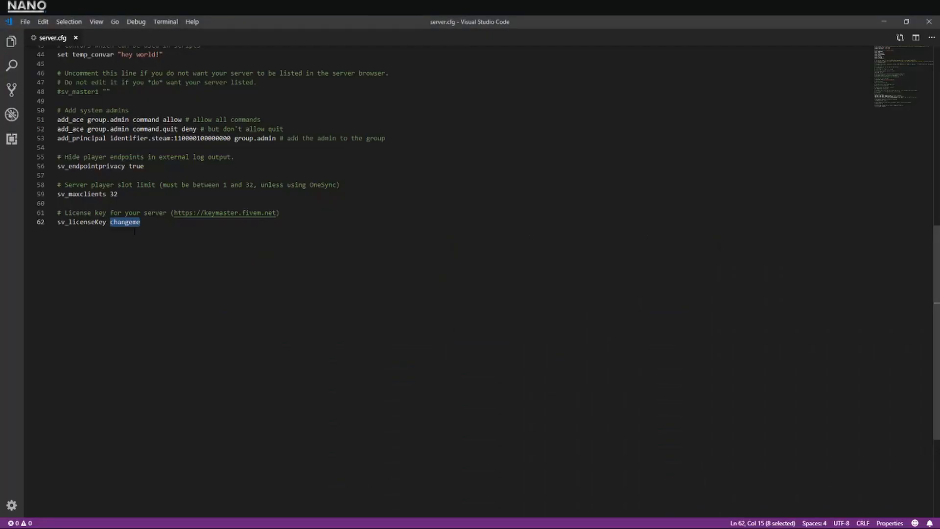
right_click(135, 230)
left_click(158, 274)
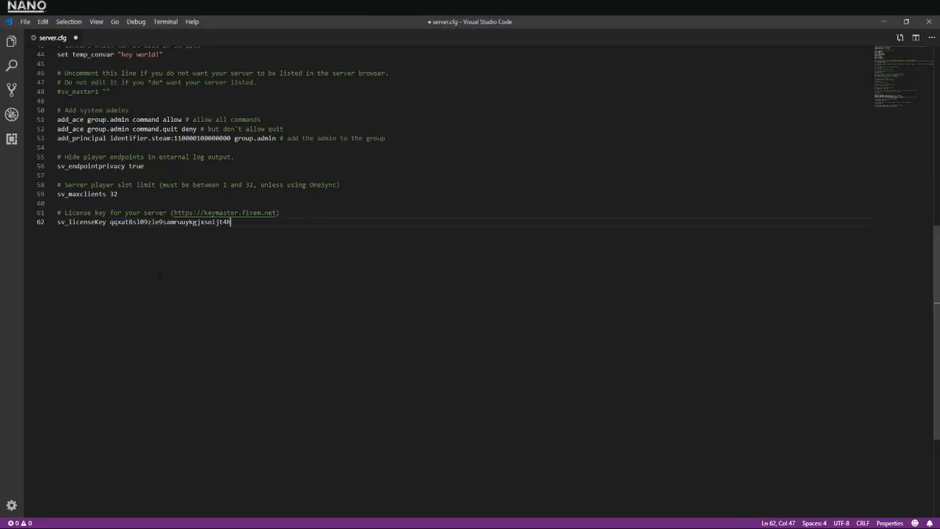
key("ctrl+s")
scroll(166, 277, "up", 2)
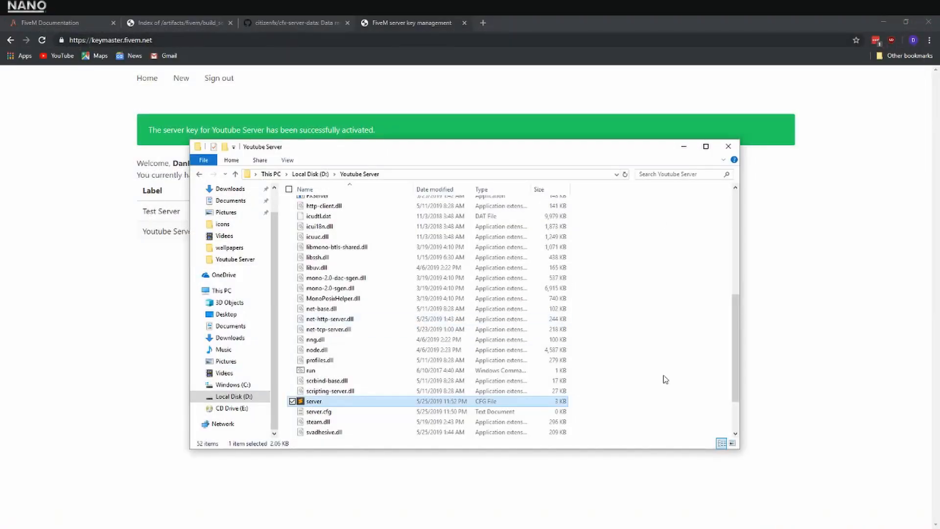
Go back to the Youtube Server folder and open the whole folder in Visual Studio Code
left_click(665, 379)
scroll(484, 321, "down", 2)
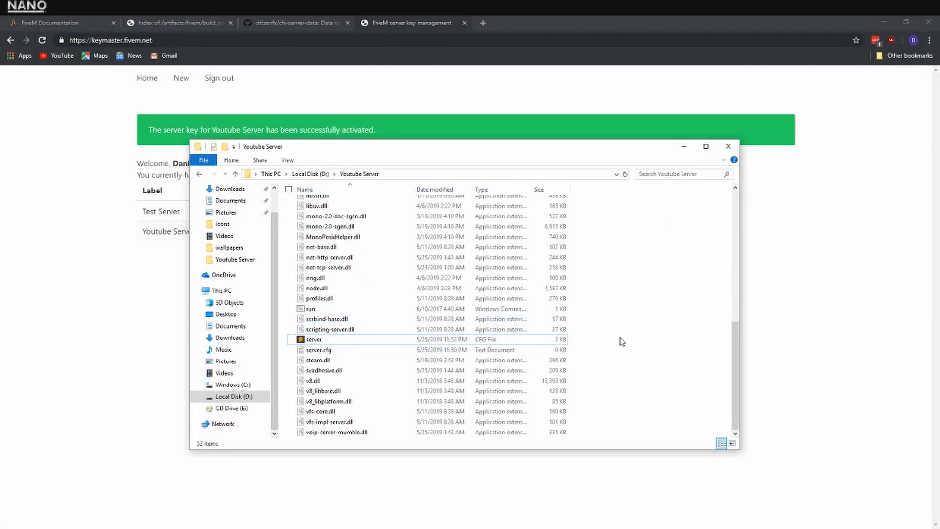
left_click(329, 342)
right_click(329, 344)
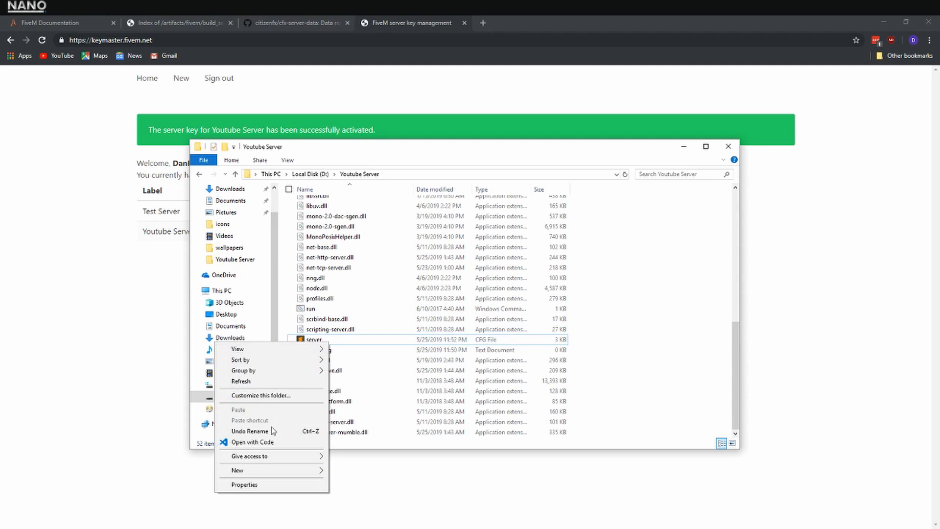
left_click(270, 441)
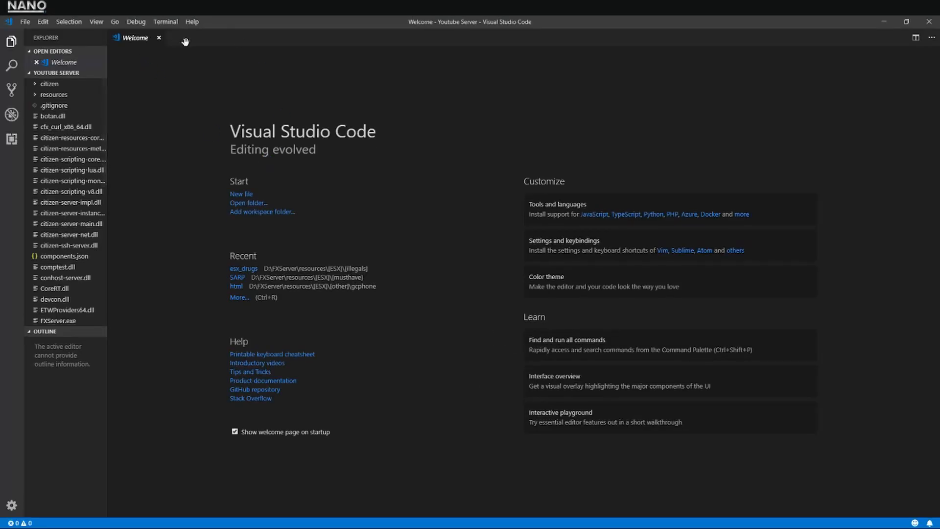
Create a new untitled file, close the Welcome page, and paste the copied server start script into the file
double_click(179, 42)
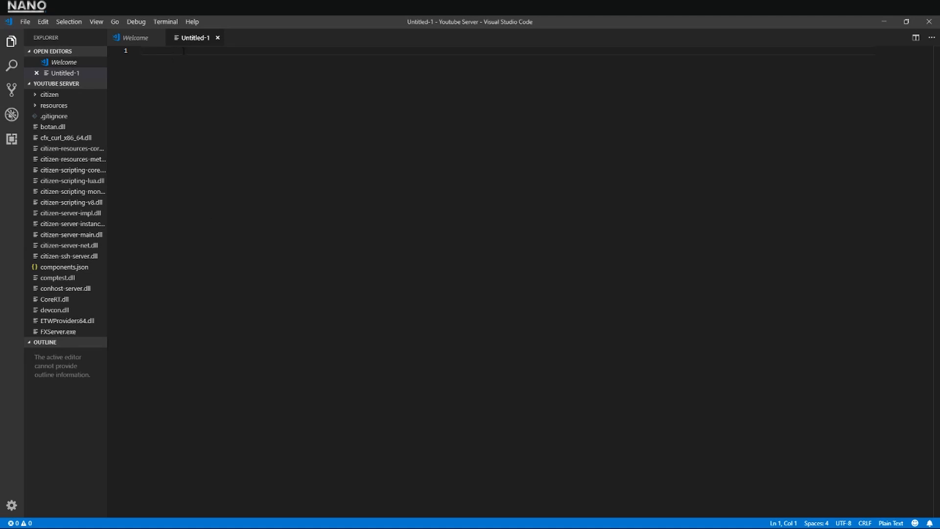
left_click(157, 38)
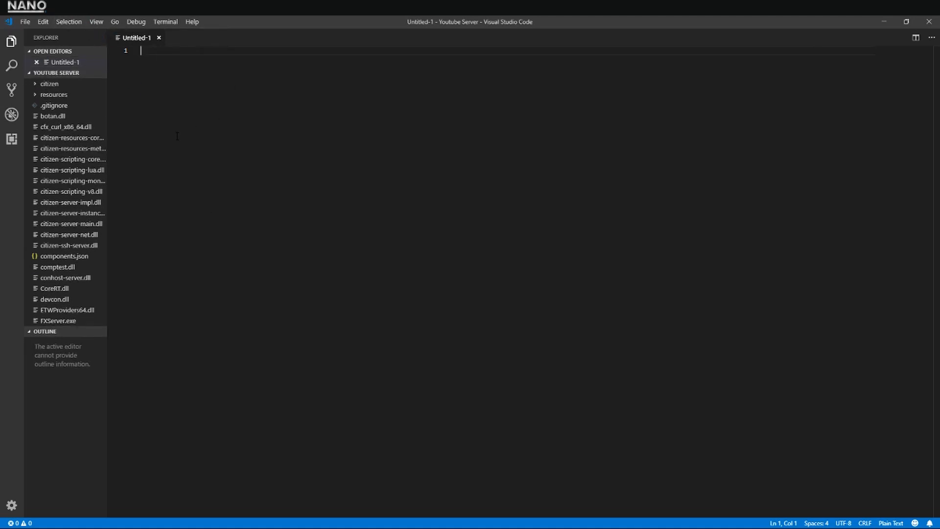
type("@ECHO OFF :choice set /P c=Would you like to lelete your sevrer cache?[Y/N]? if /I \"%c%\" EQU \"Y\" goto :somewhere if /I \"%c%\" EQU \"N\" goto :somewhere_else goto :choice :somewhere echo \"Deleting server cache\" rd /s /q \"D:\\FXServer\\cache\\\" echo - echo FXServer echo - start D:\\FXServer\\run.cmd +exec server.cfg exit :somewhere_else echo @echo off echo - echo Server starter by Dan. echo - start D:\\FXServer\\run.cmd +exec server.cfg exit")
left_click(361, 171)
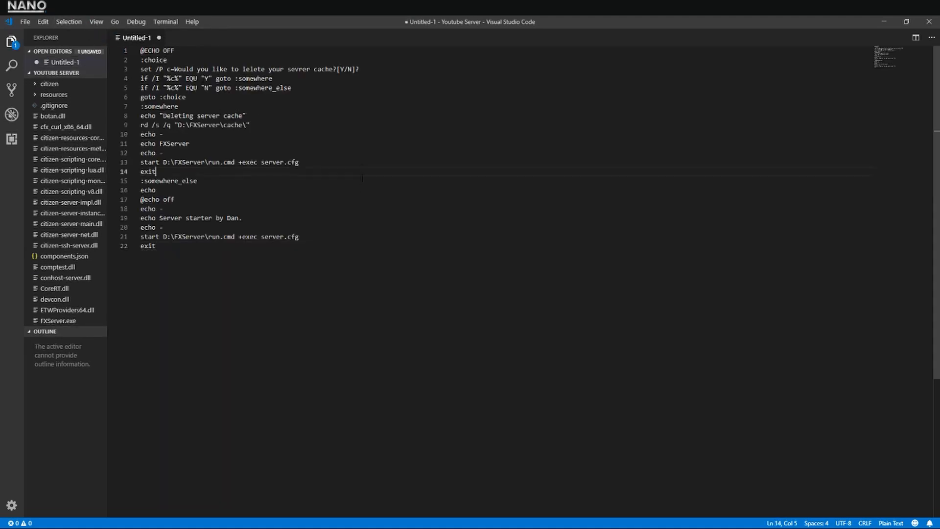
Set the language mode of the untitled script file to Batch
left_click(890, 522)
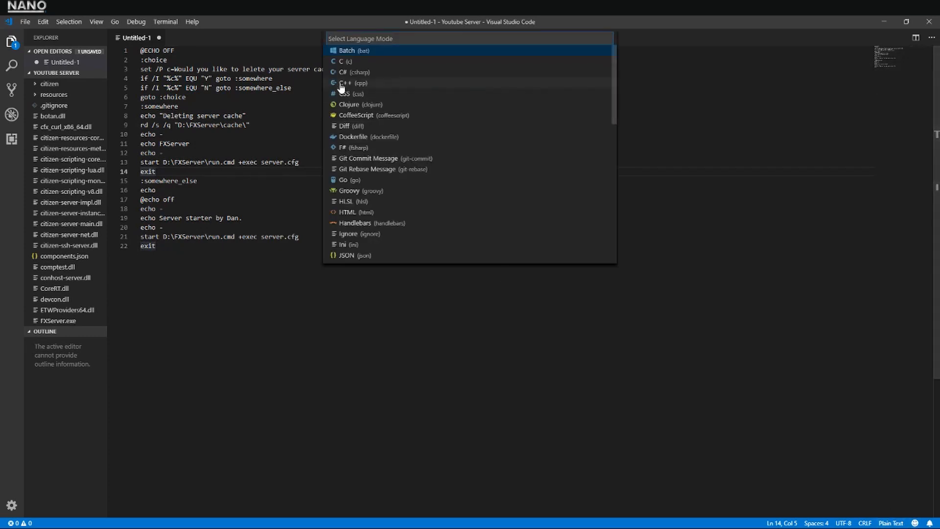
type("cmd")
key("BackSpace")
key("BackSpace")
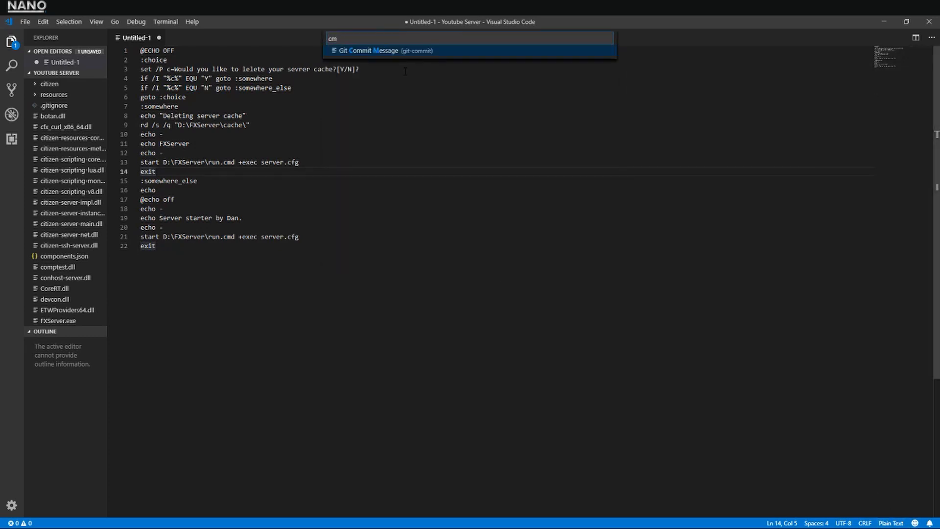
key("BackSpace")
type("bat")
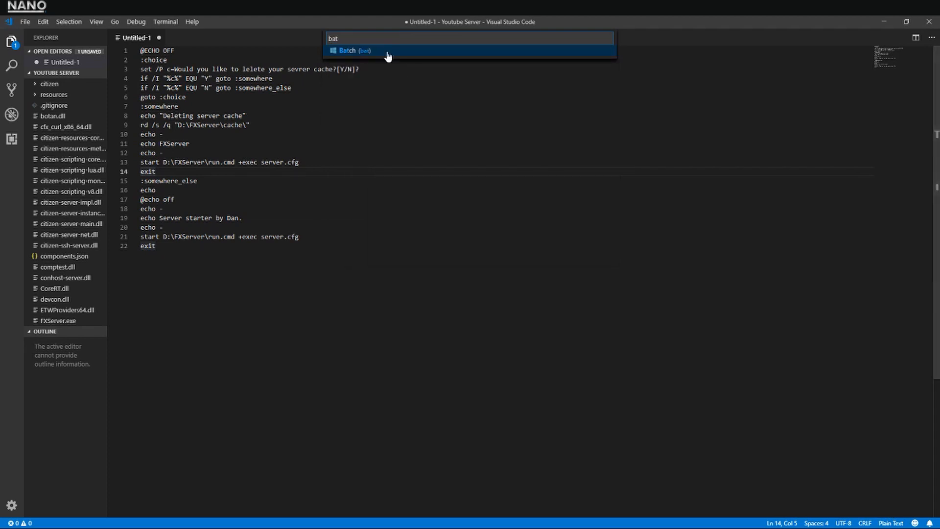
key("Return")
Correct the misspelled word "lelete" to "delete" in the script's server cache question on line 3
left_click(381, 145)
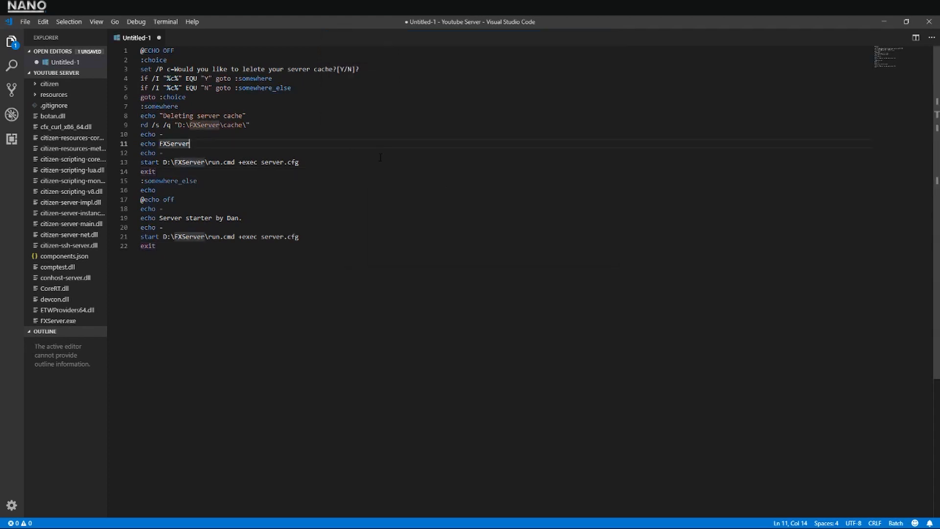
left_click(346, 81)
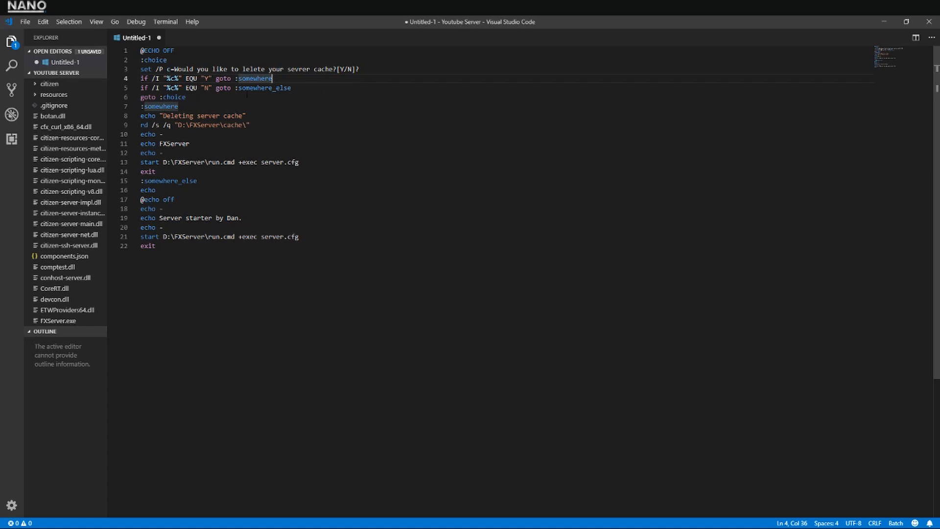
left_click(241, 69)
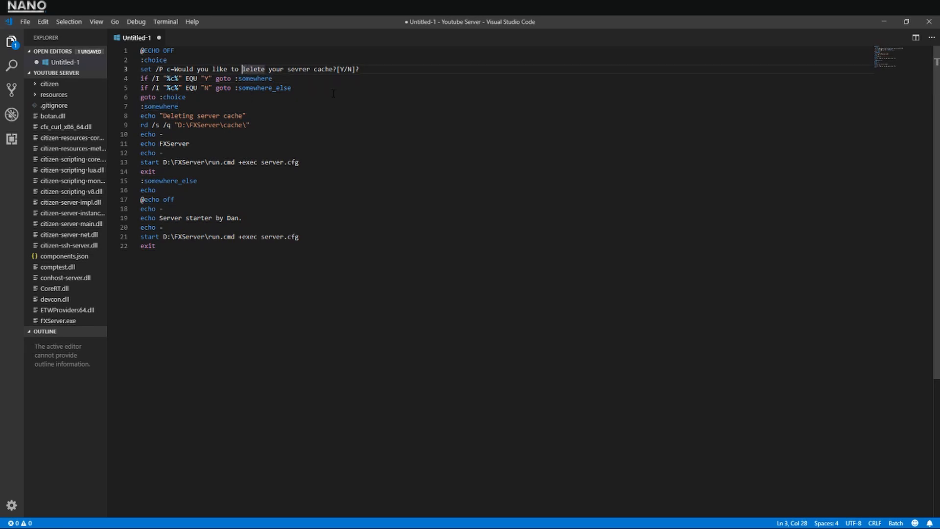
key("Delete")
type("d")
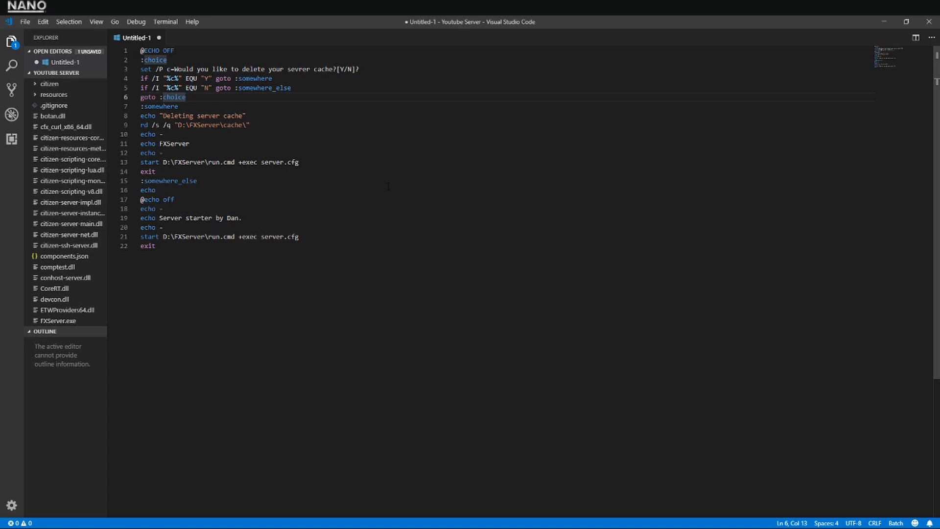
Start saving the script, choosing the Youtube Server folder on Local Disk (D:) and the file name server_start.cmd
key("ctrl+s")
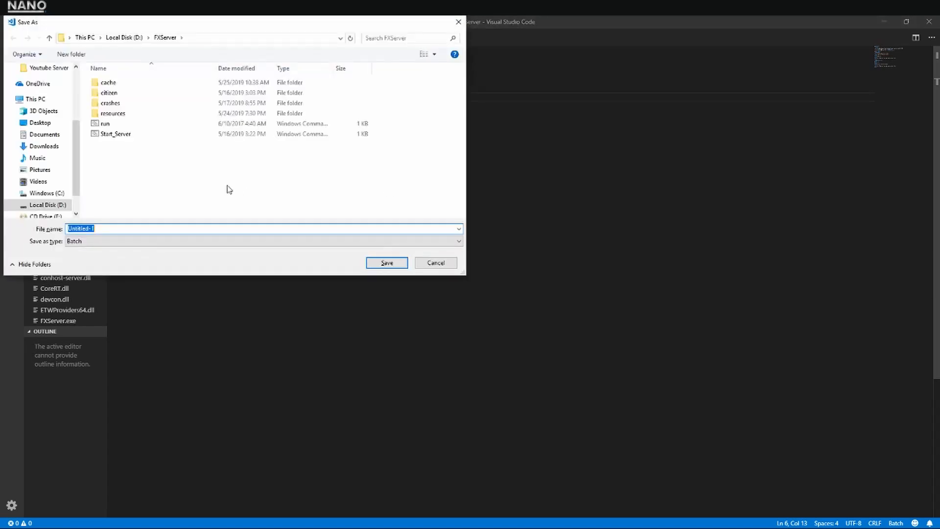
left_click(124, 38)
double_click(147, 196)
left_click(98, 228)
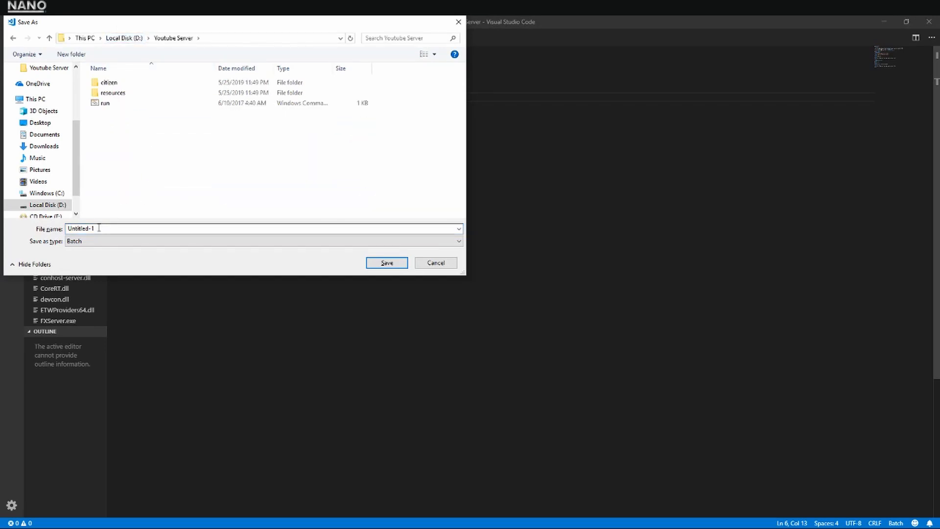
key("ctrl+a")
type("server_start")
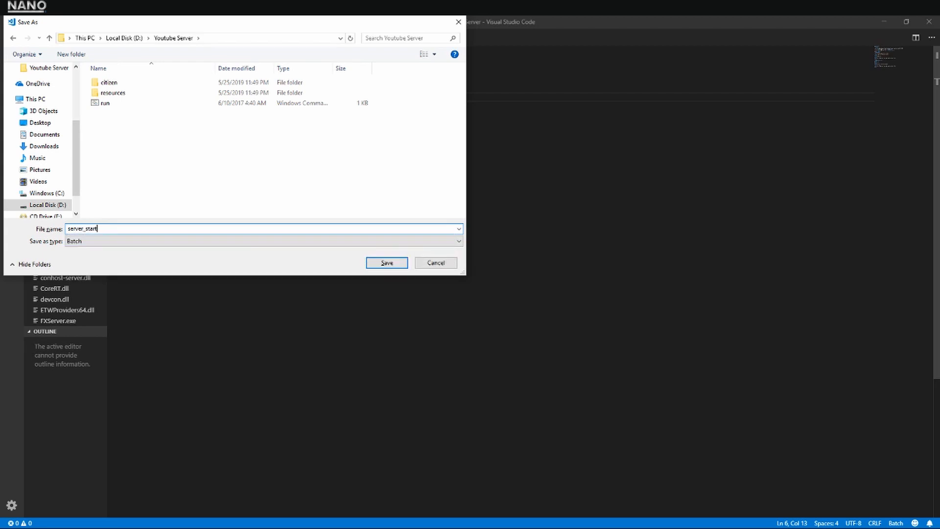
type(".cmd")
Set the save type to All Files and save the script
left_click(118, 242)
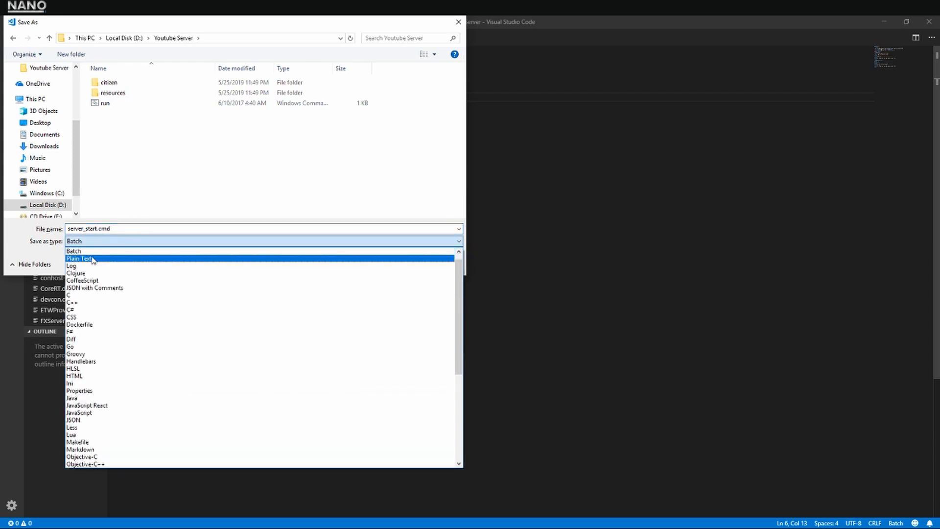
scroll(174, 372, "down", 4)
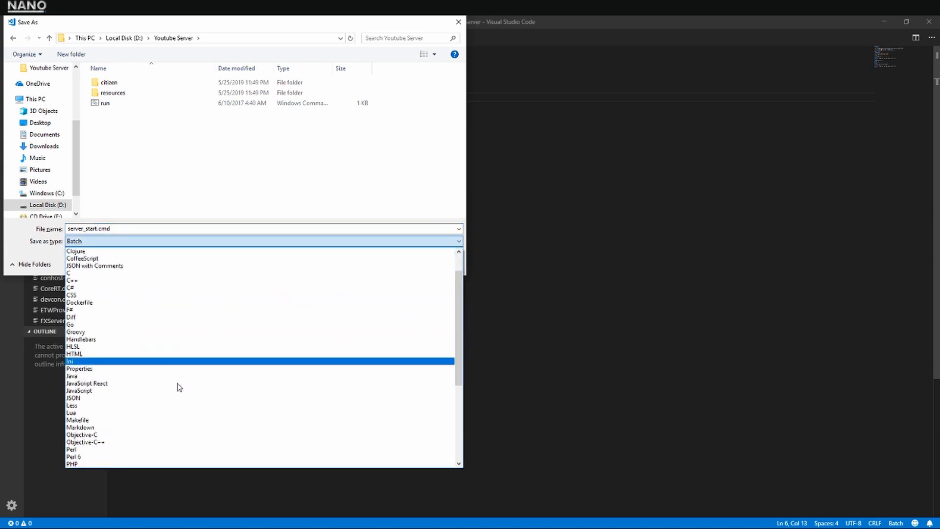
scroll(179, 389, "up", 4)
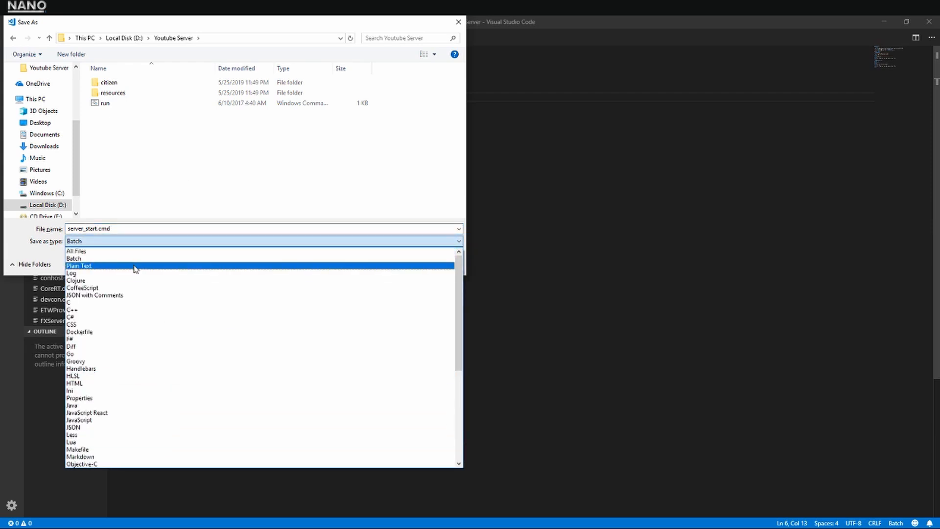
left_click(116, 252)
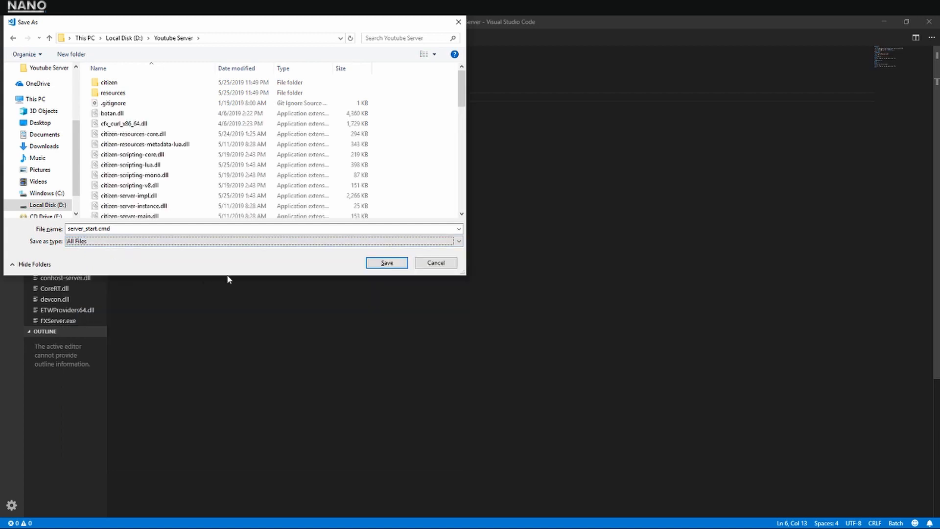
left_click(387, 263)
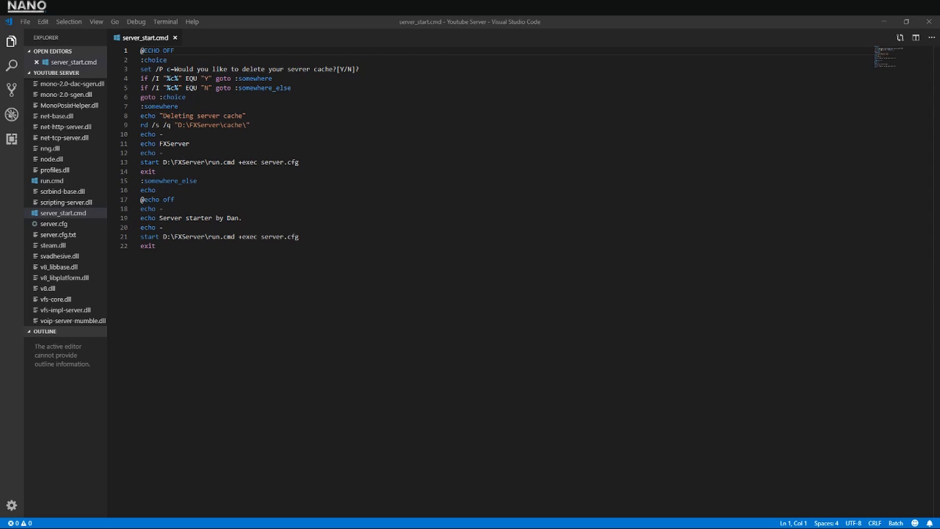
Run server_start from the Youtube Server folder in File Explorer and answer y to deleting the server cache
left_click_drag(0, 146, 339, 148)
scroll(337, 390, "down", 7)
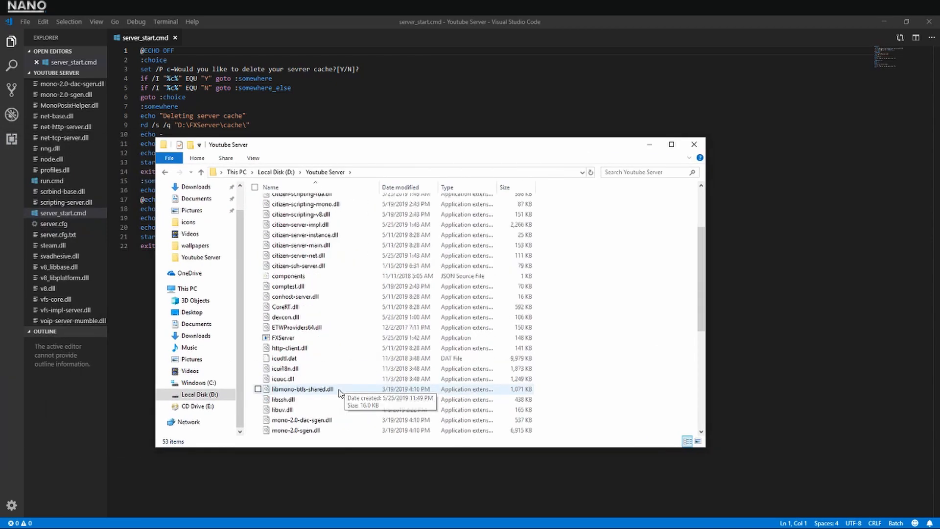
scroll(333, 390, "down", 3)
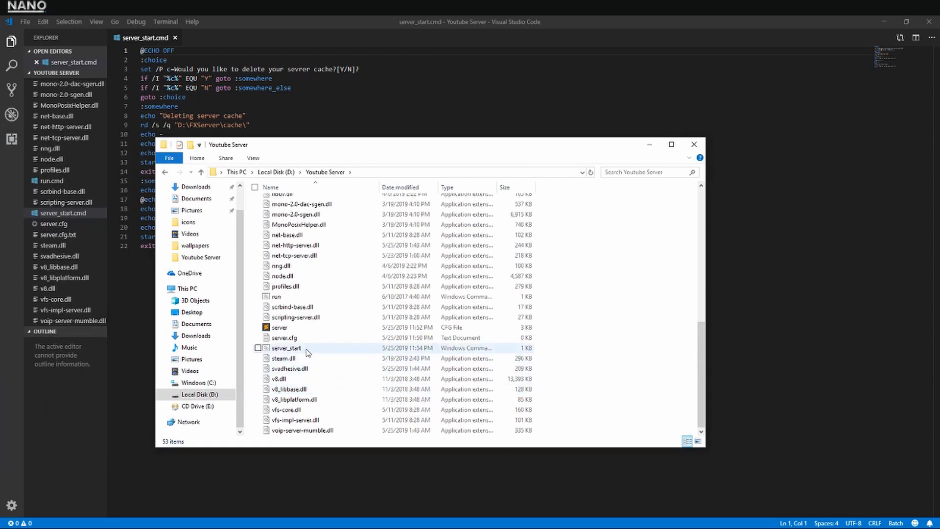
left_click(307, 349)
double_click(306, 349)
type("y")
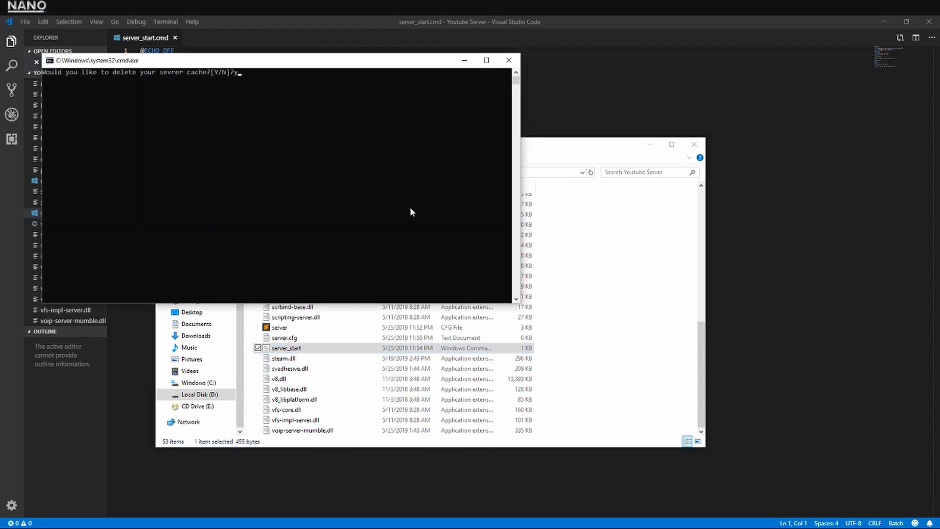
key("Return")
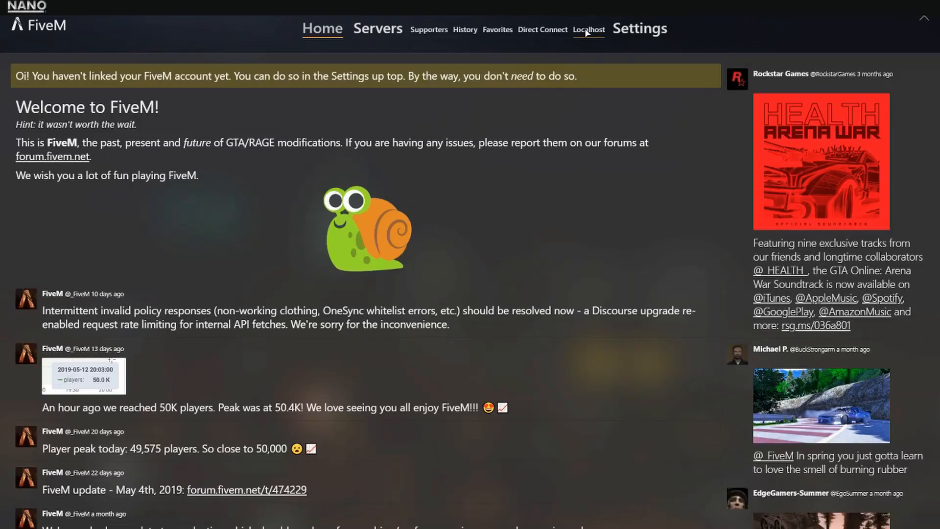
Connect to the Localhost server in the FiveM client and walk the character around to test it
left_click(587, 31)
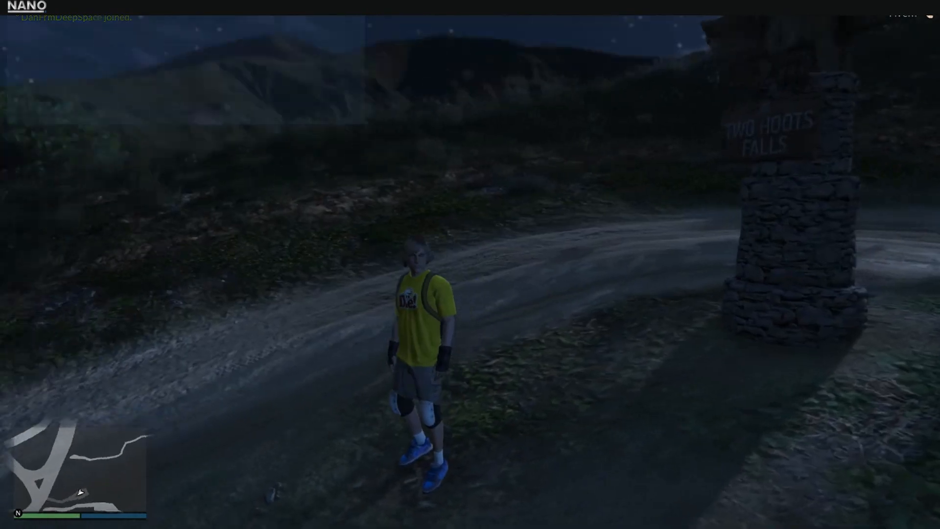
key("w")
key("d")
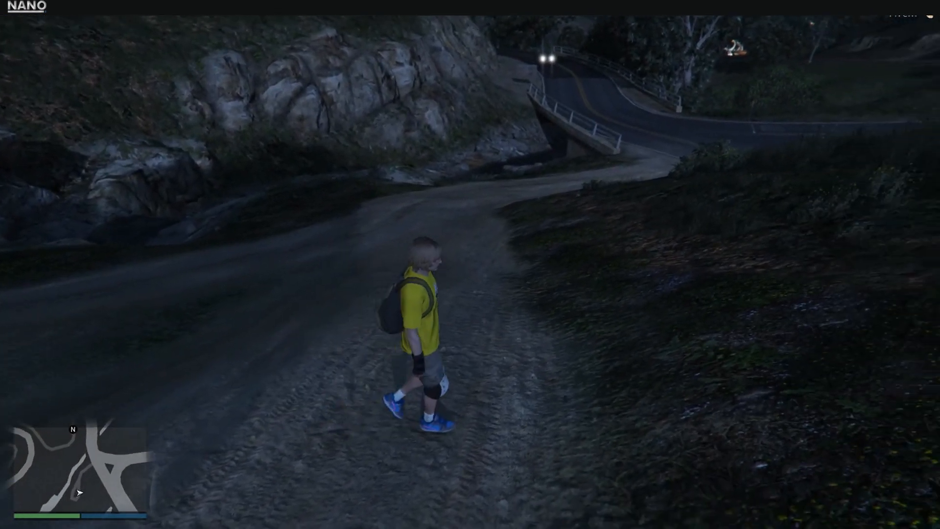
key("w")
key("w")
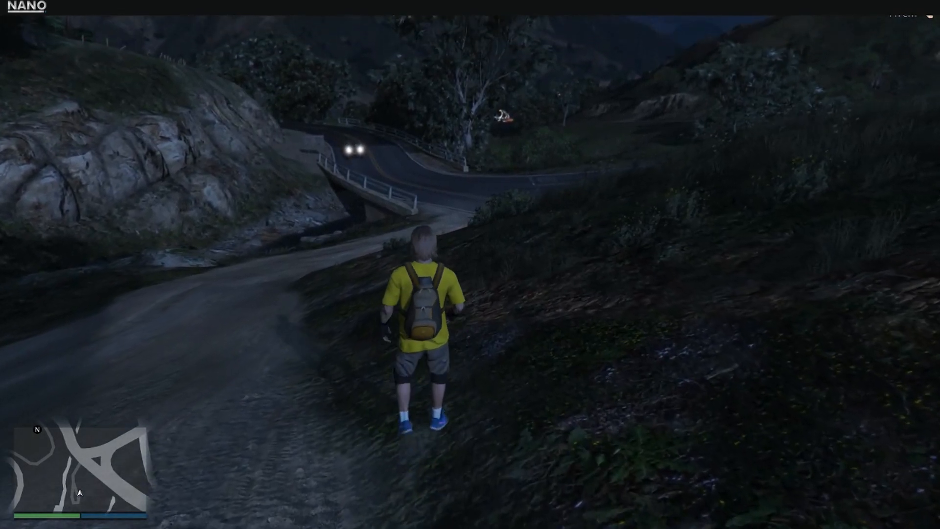